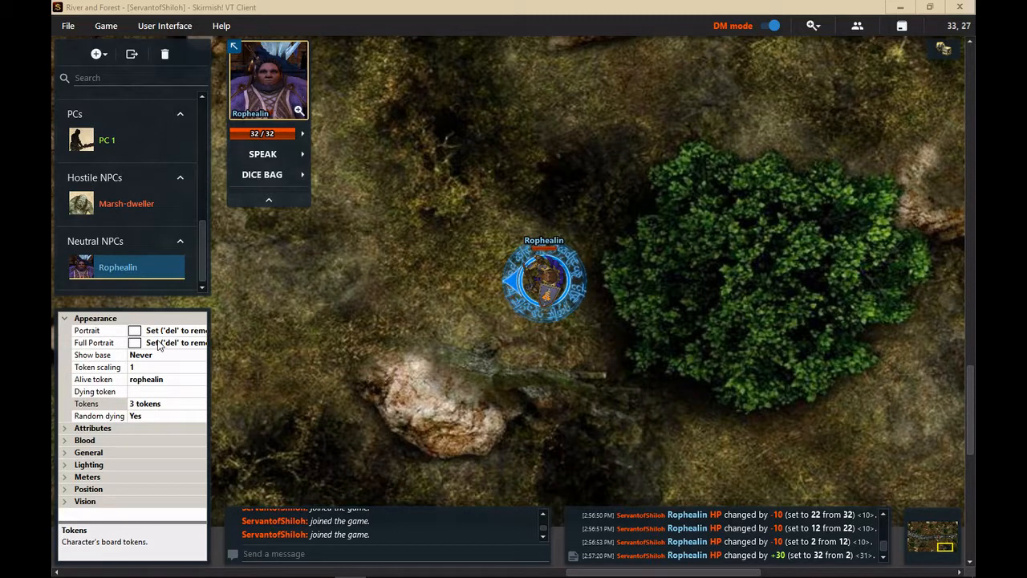
Step: Inspect the board tokens in Rophealin's token collection, including the rophealin token
left_click(112, 406)
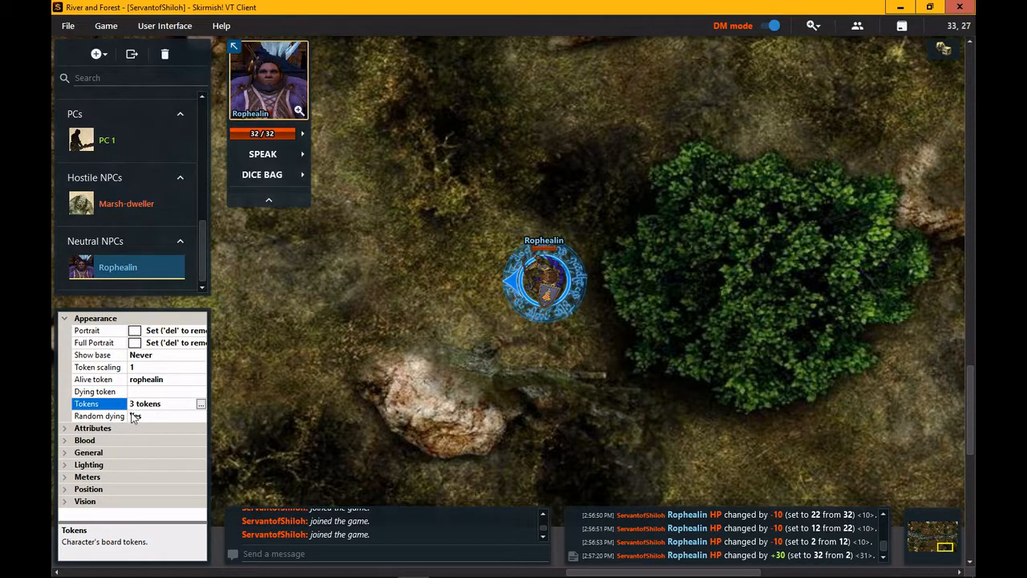
left_click(200, 403)
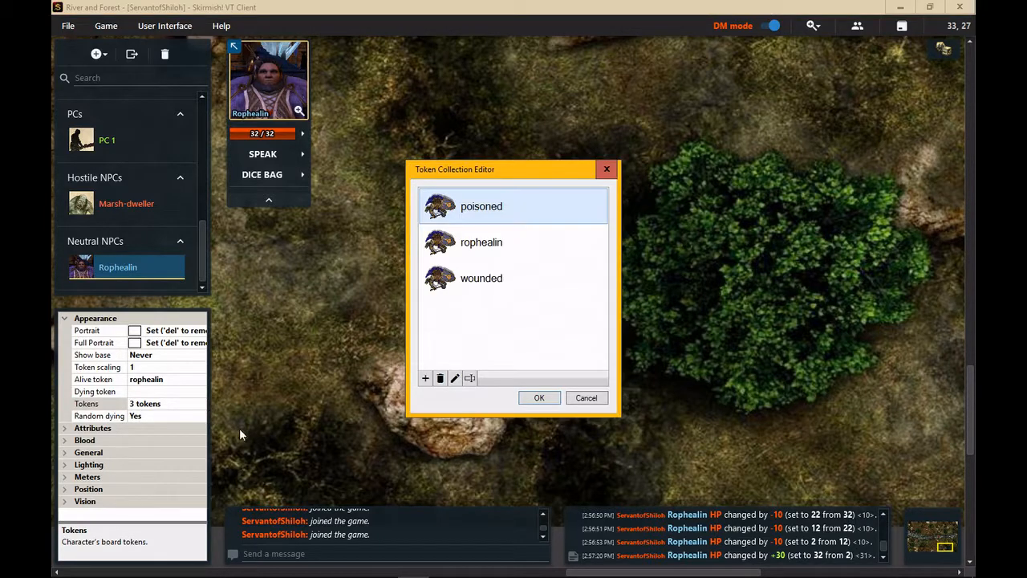
left_click(474, 253)
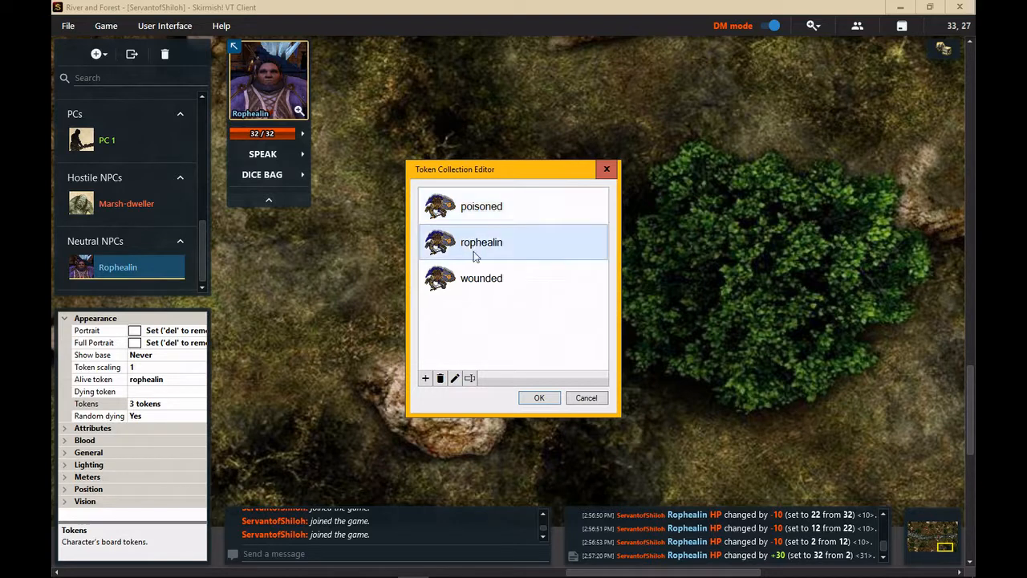
left_click(528, 400)
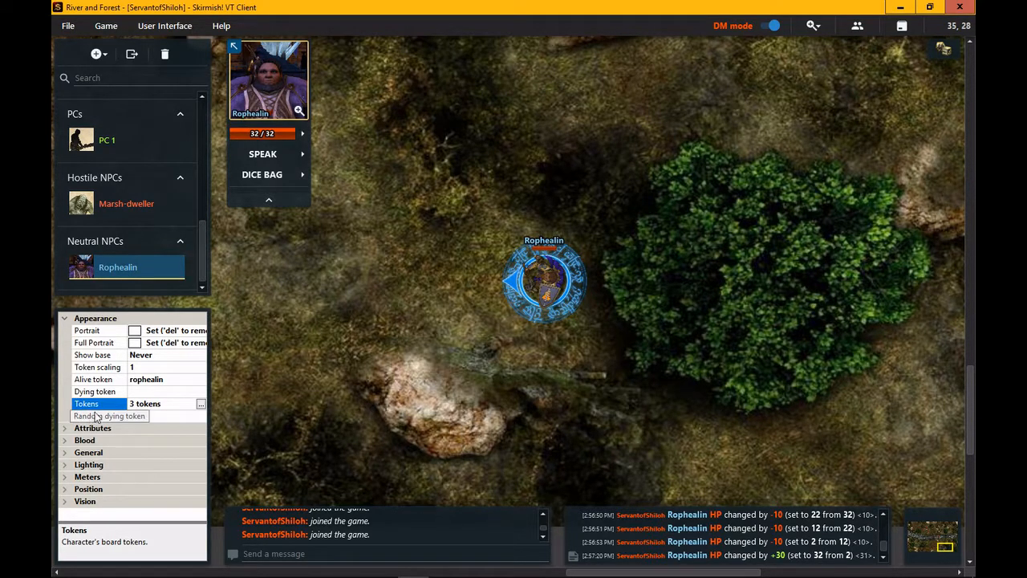
Step: Open the rophealin token from the character's token collection for editing and remove its image
left_click(201, 405)
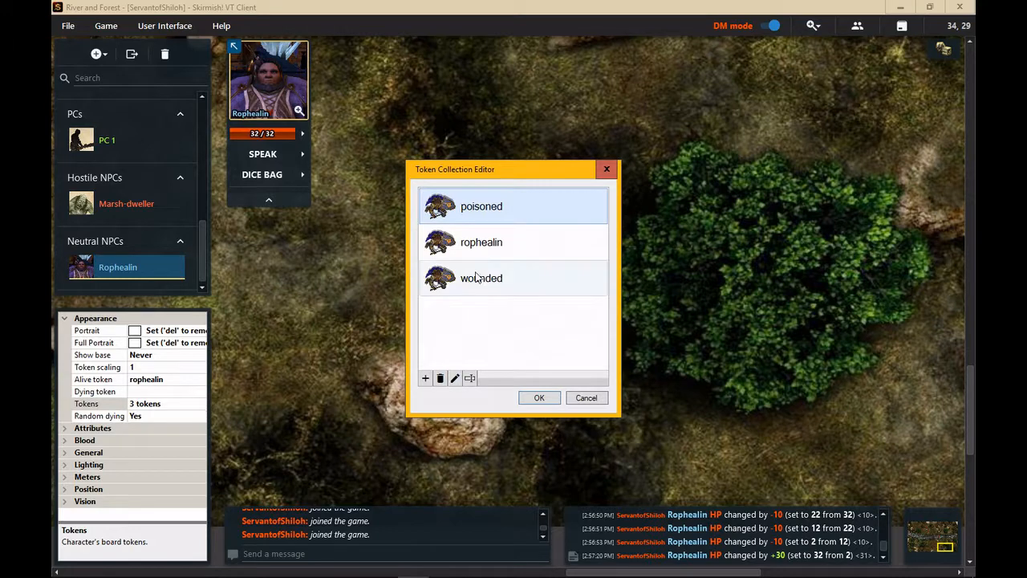
left_click(481, 242)
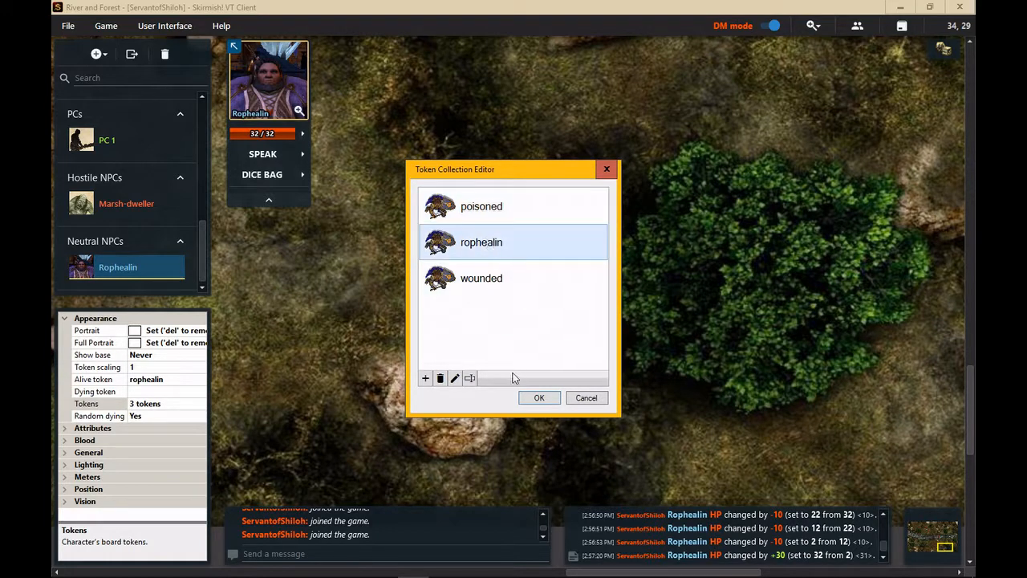
left_click(454, 380)
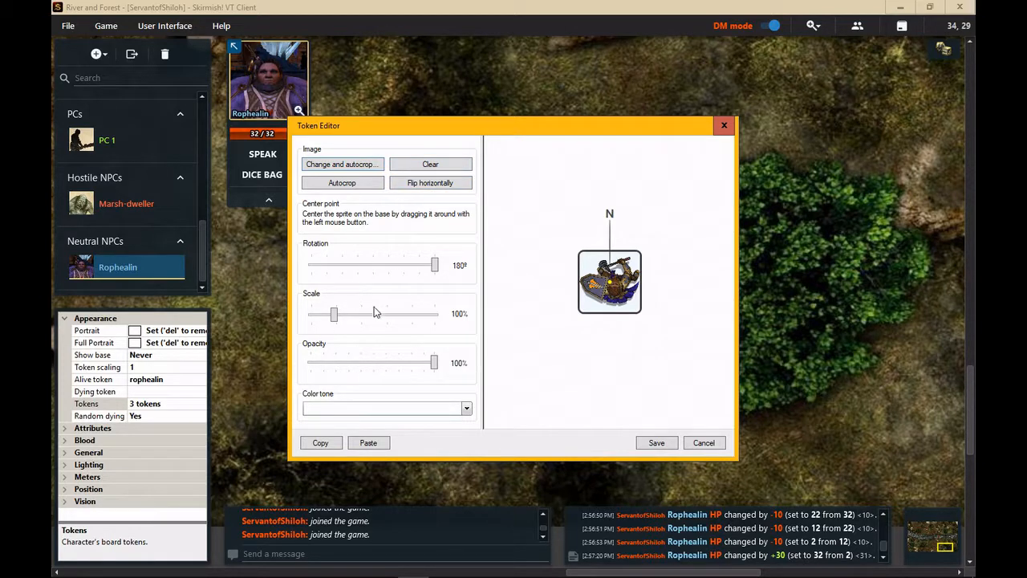
left_click(439, 166)
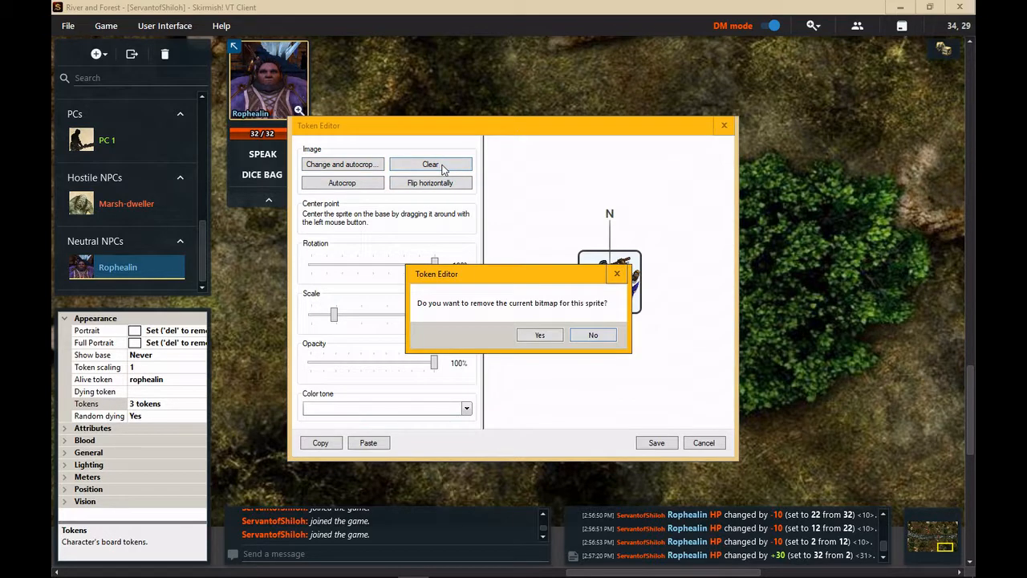
left_click(540, 337)
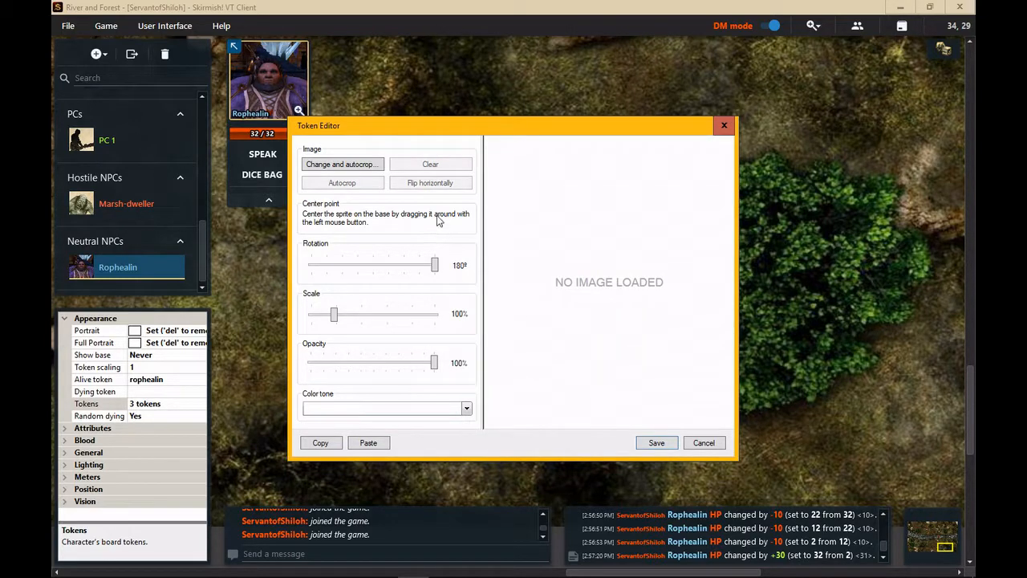
Step: Load Dwarf-Cleric.png as the token image and flip it horizontally twice
left_click(340, 166)
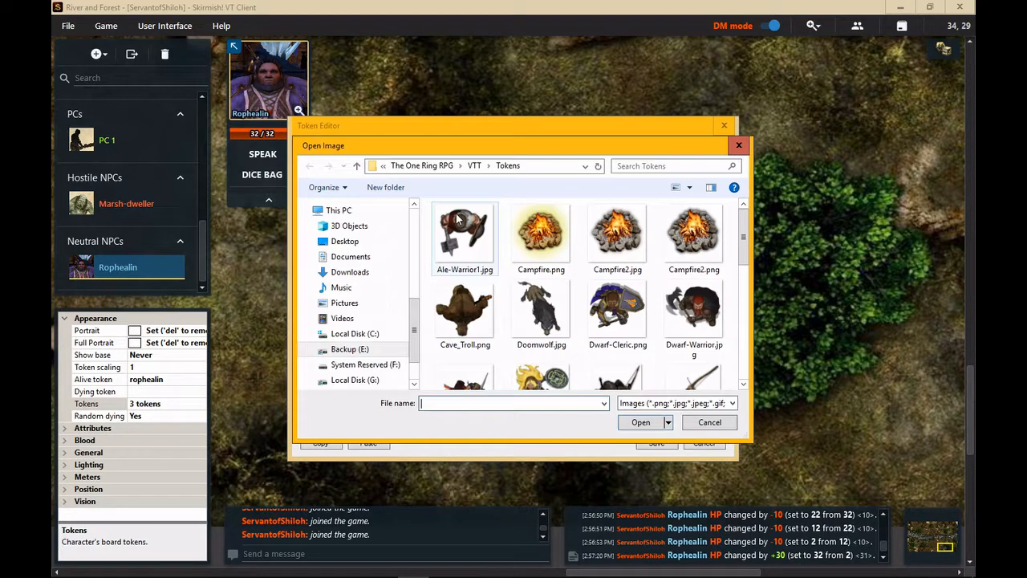
left_click(617, 314)
left_click(639, 423)
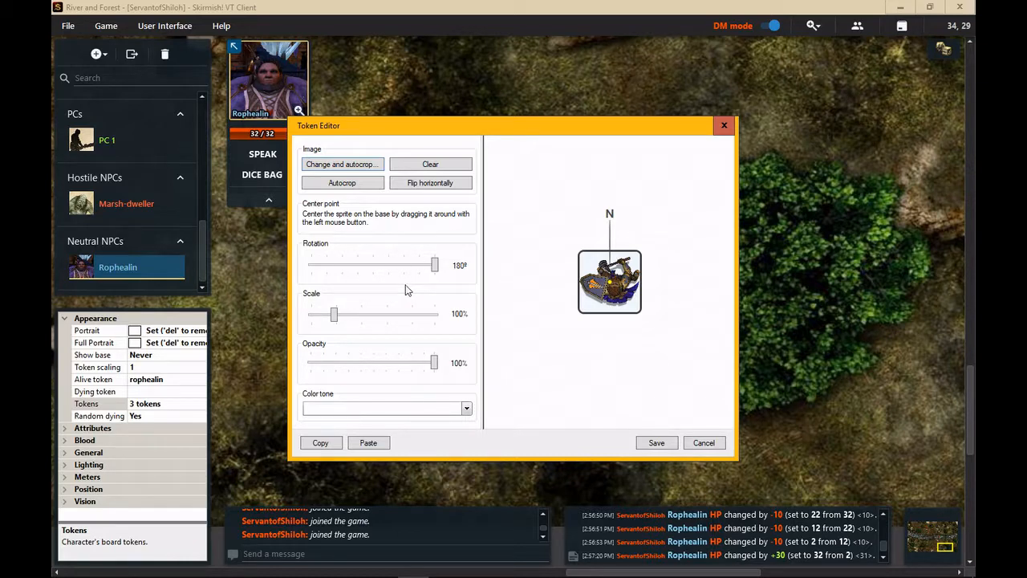
left_click(437, 193)
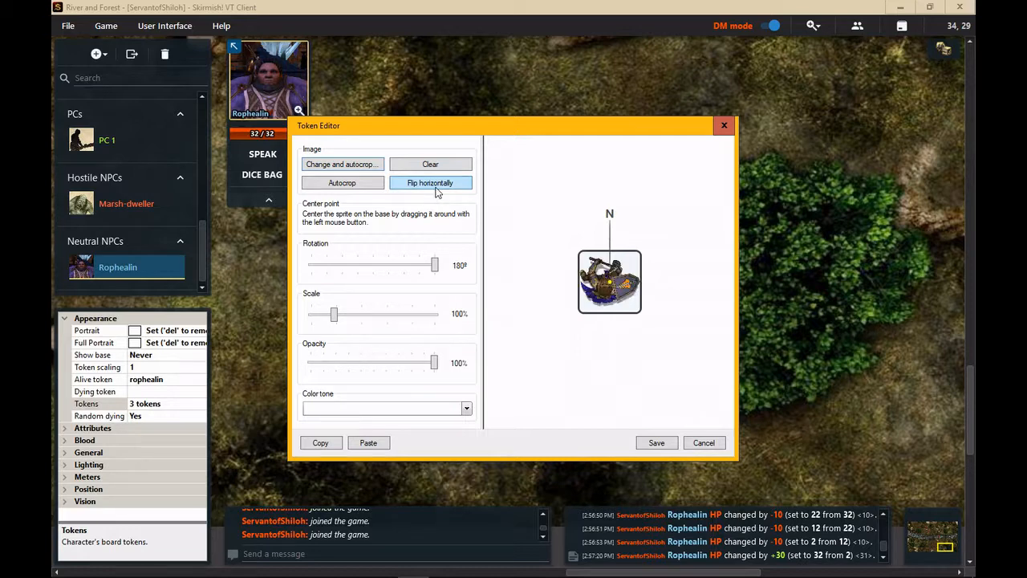
left_click(437, 193)
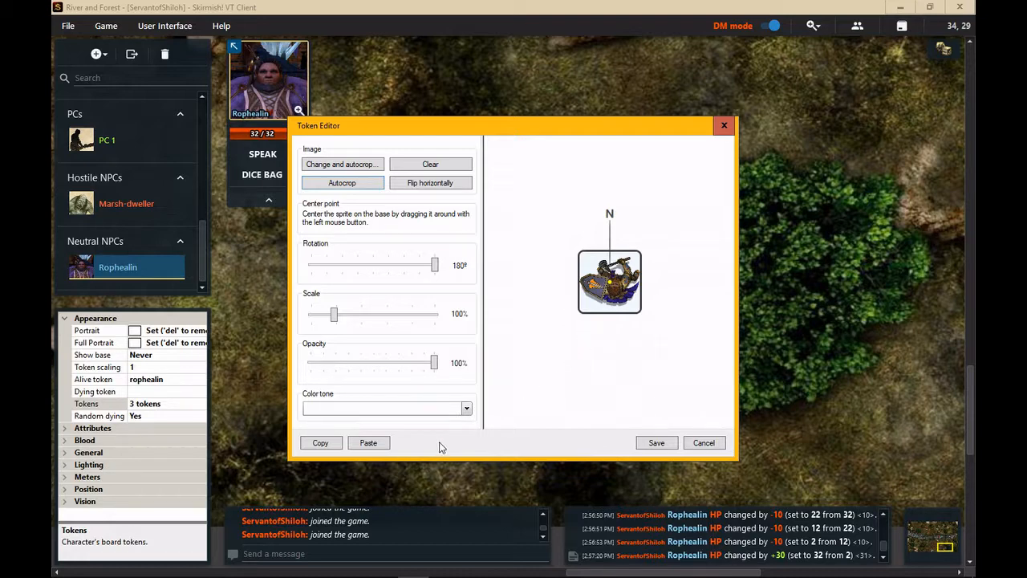
Step: Copy the token sprite, clear its image, paste the sprite back and discard the token edits
left_click(321, 445)
left_click(451, 166)
left_click(539, 335)
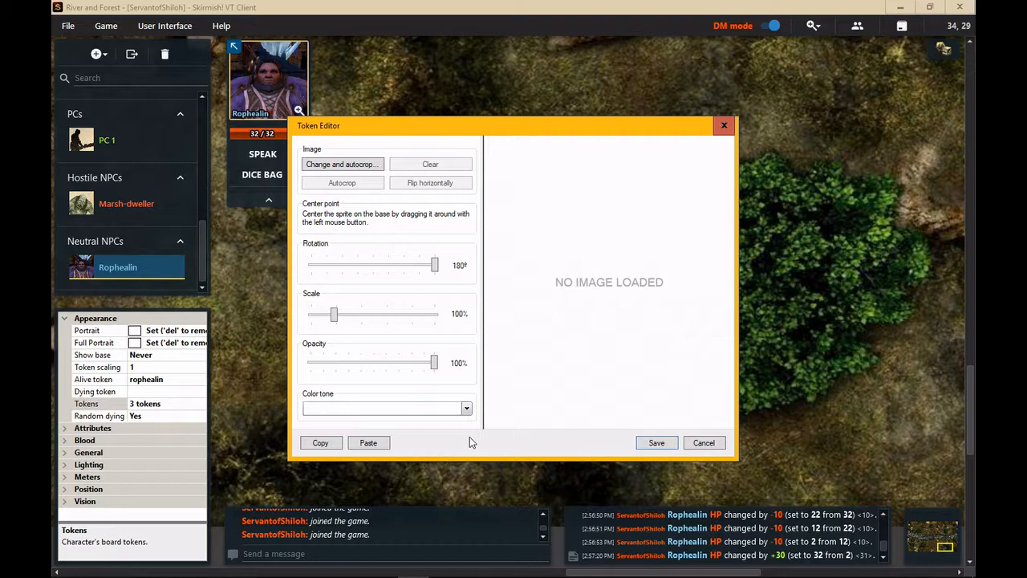
left_click(374, 449)
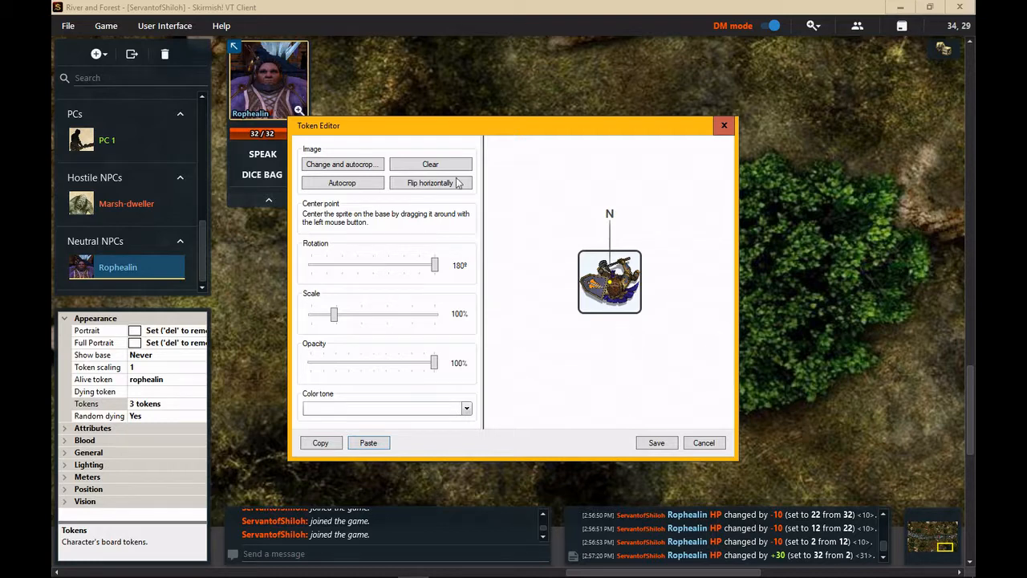
left_click(696, 442)
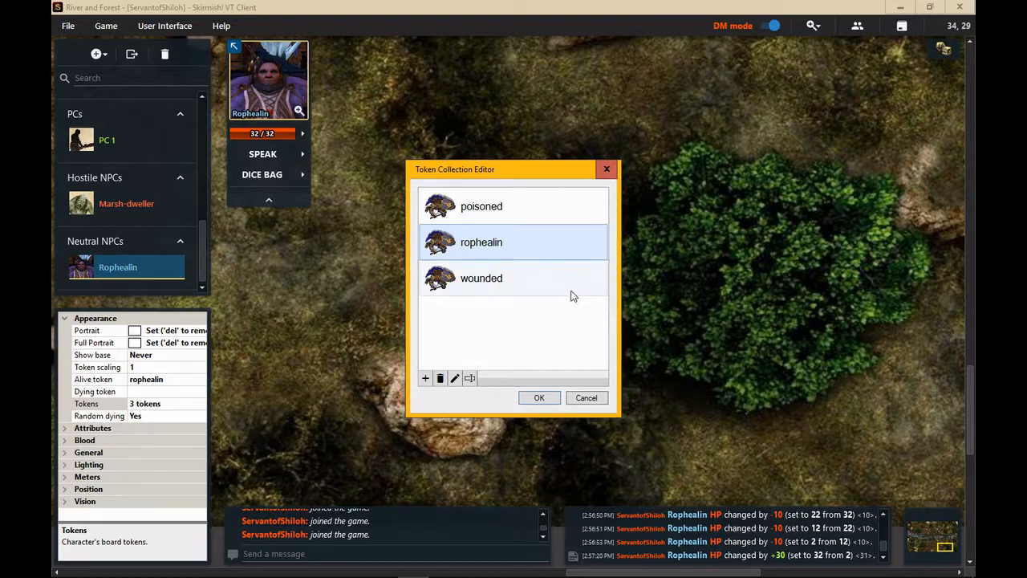
Step: Check the rename option for the wounded token and leave the token collection without changes
left_click(515, 280)
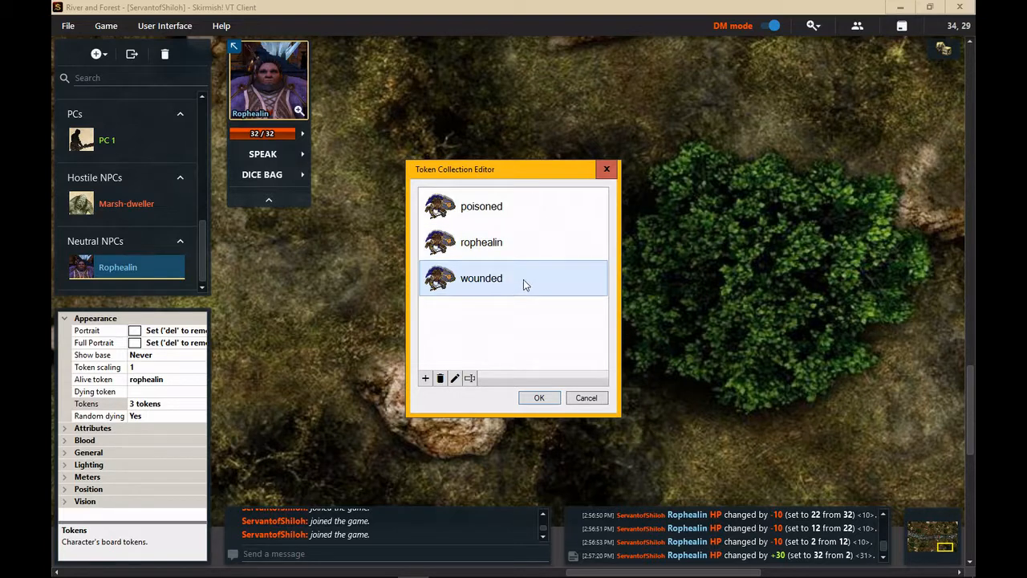
left_click(469, 379)
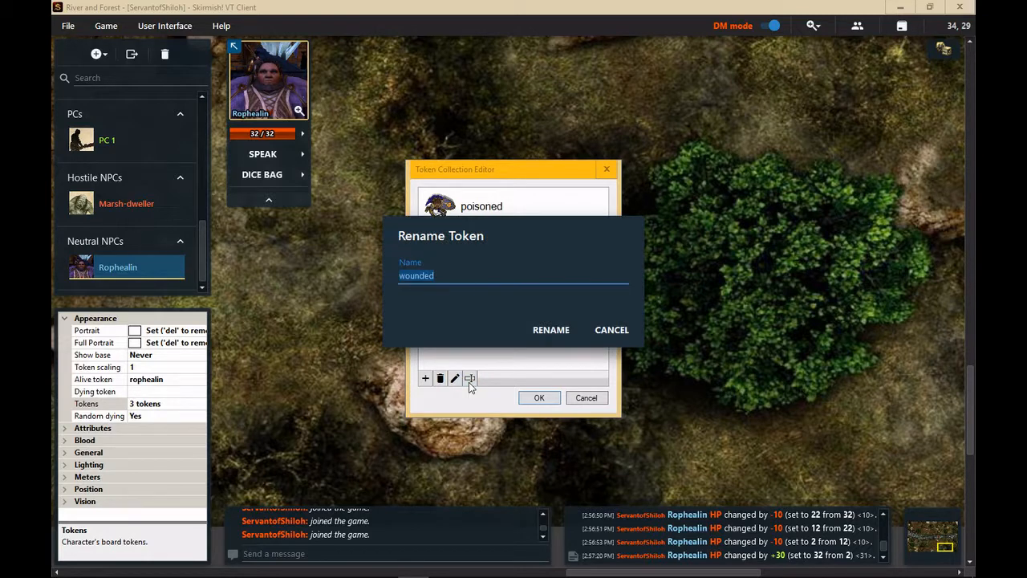
left_click(604, 331)
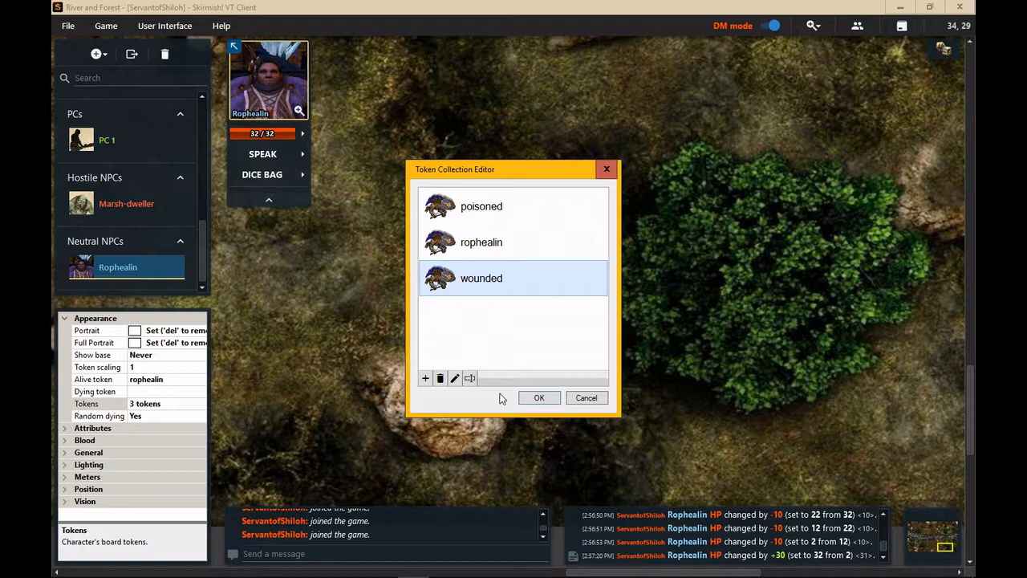
left_click(581, 403)
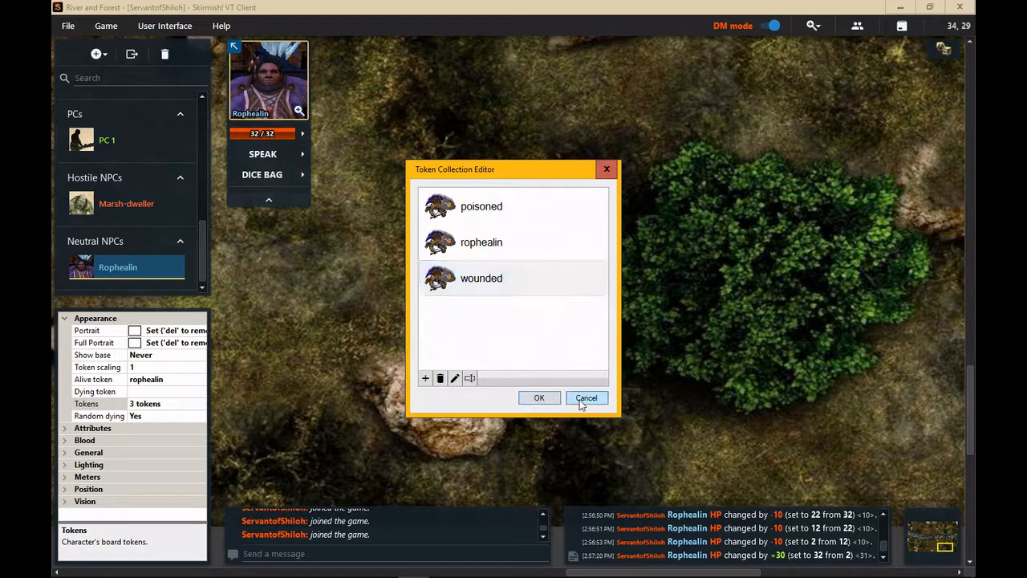
left_click(584, 398)
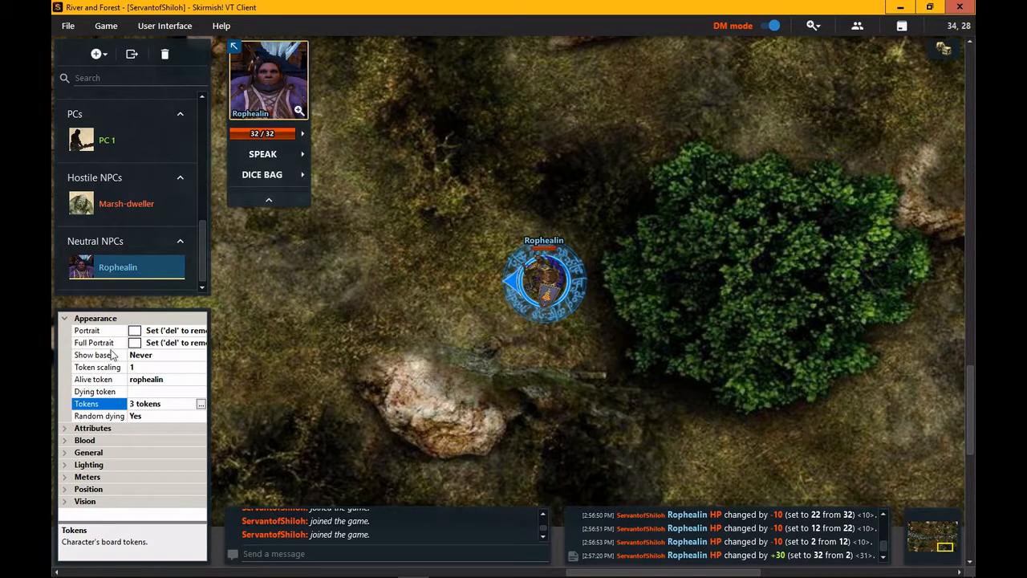
Step: Collapse Rophealin's appearance properties, expand the attributes and keep Is visible set to Yes
left_click(69, 319)
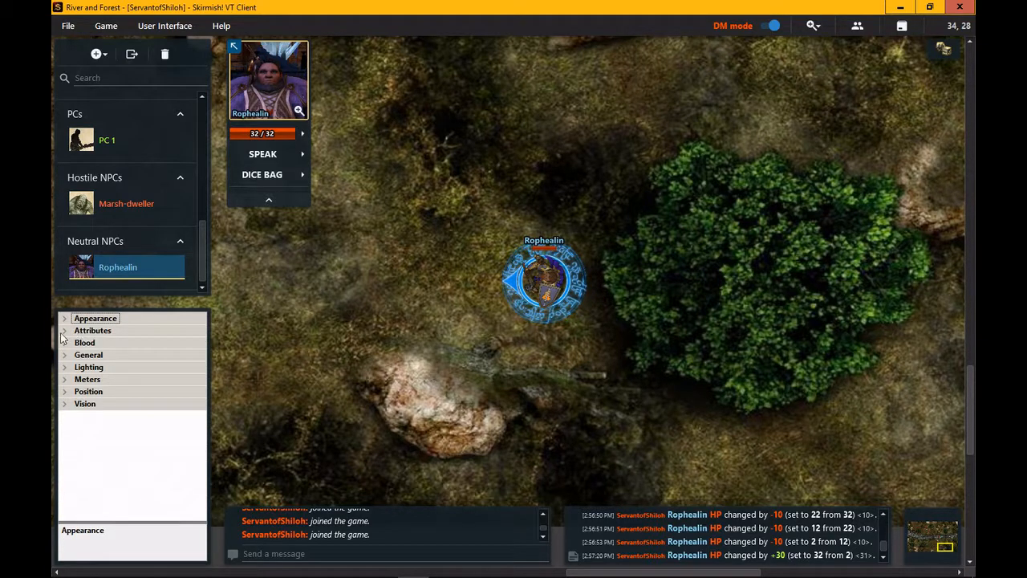
left_click(65, 331)
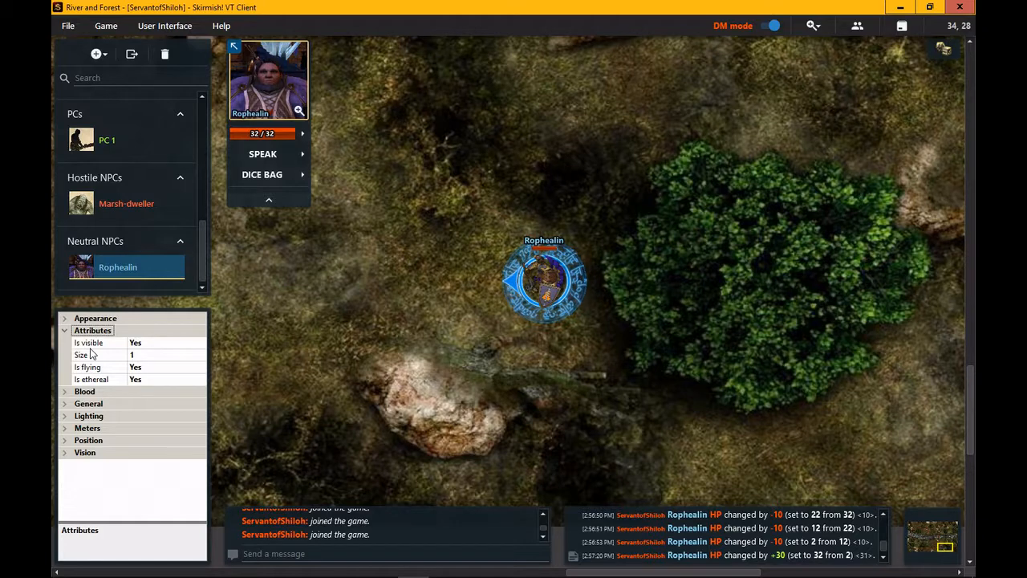
left_click(100, 345)
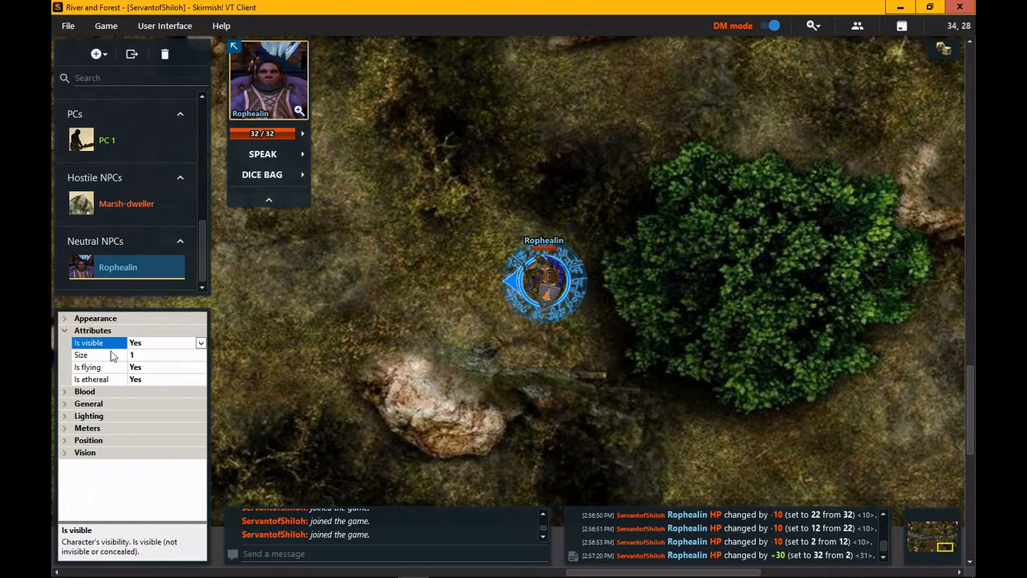
left_click(200, 344)
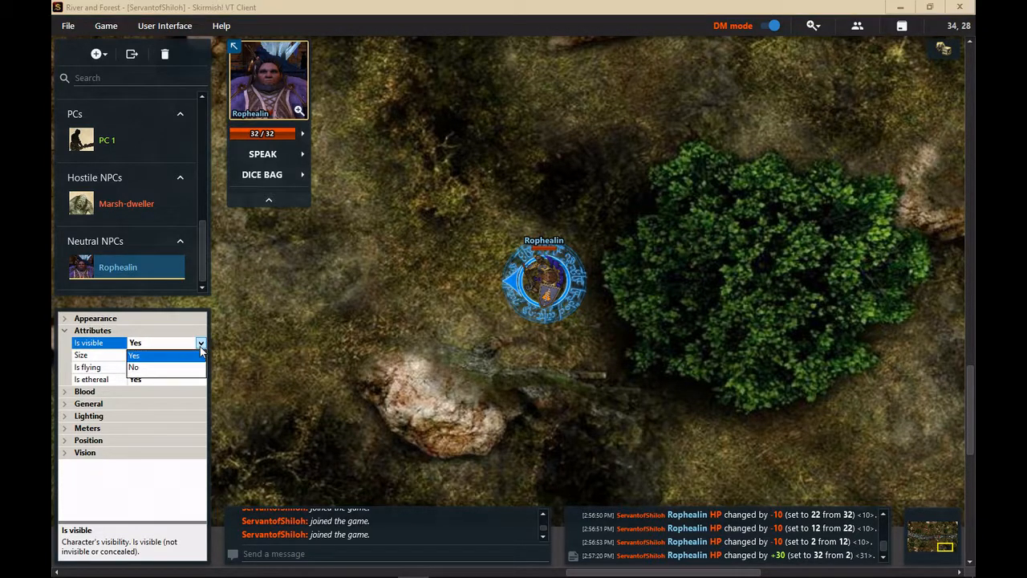
left_click(187, 356)
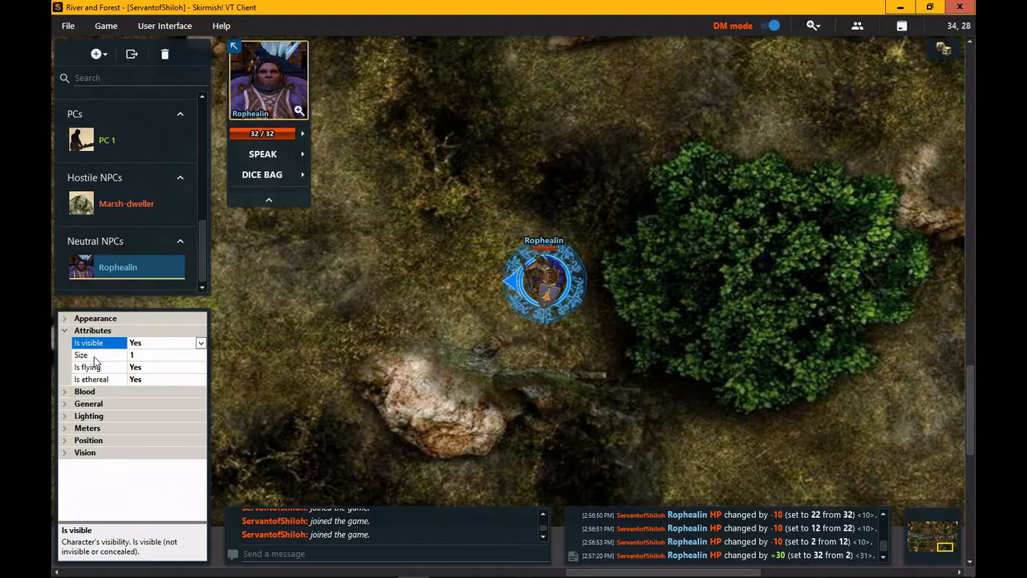
Step: Set Rophealin's size to 2 tiles
left_click(90, 356)
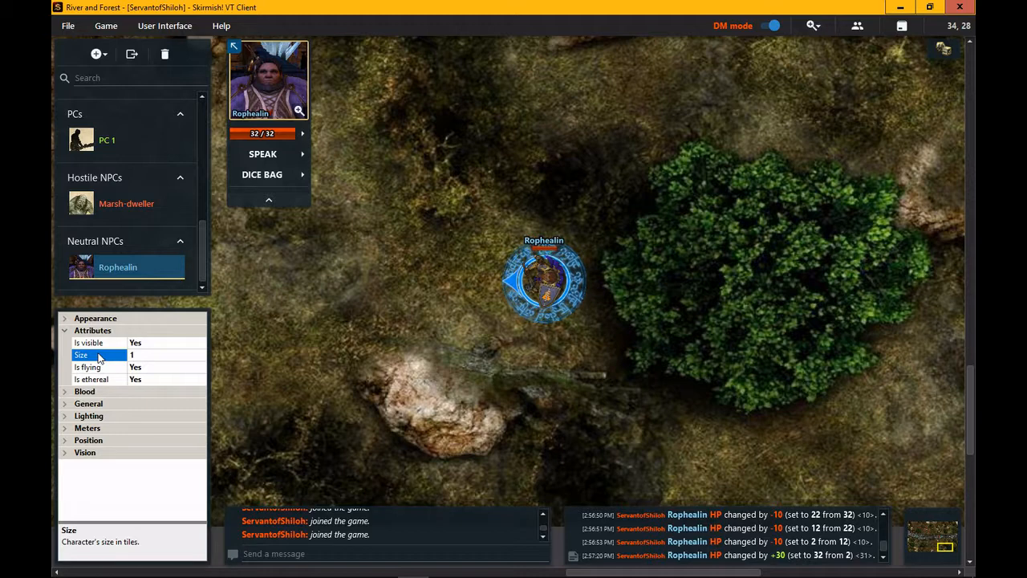
left_click(138, 357)
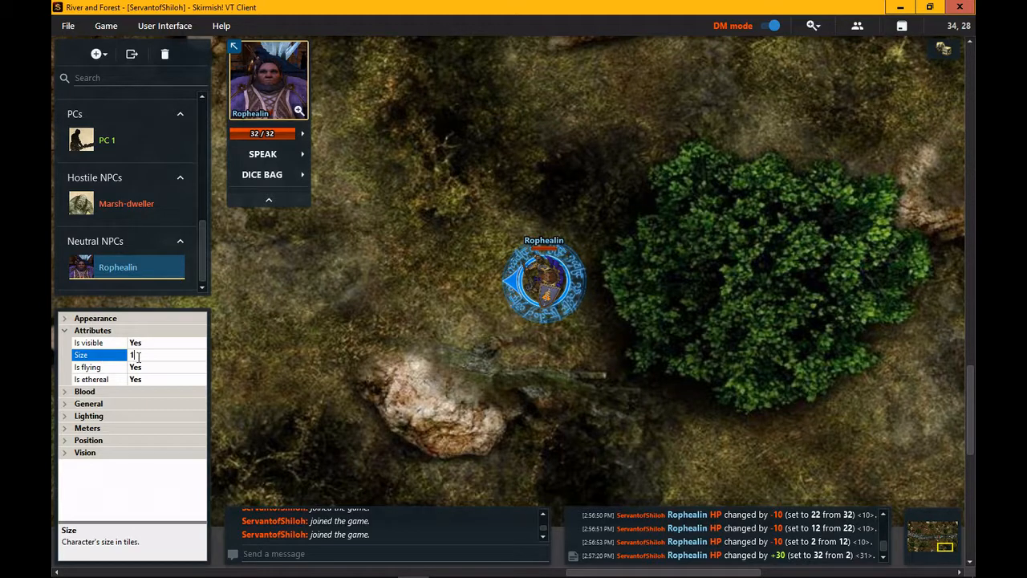
key("BackSpace")
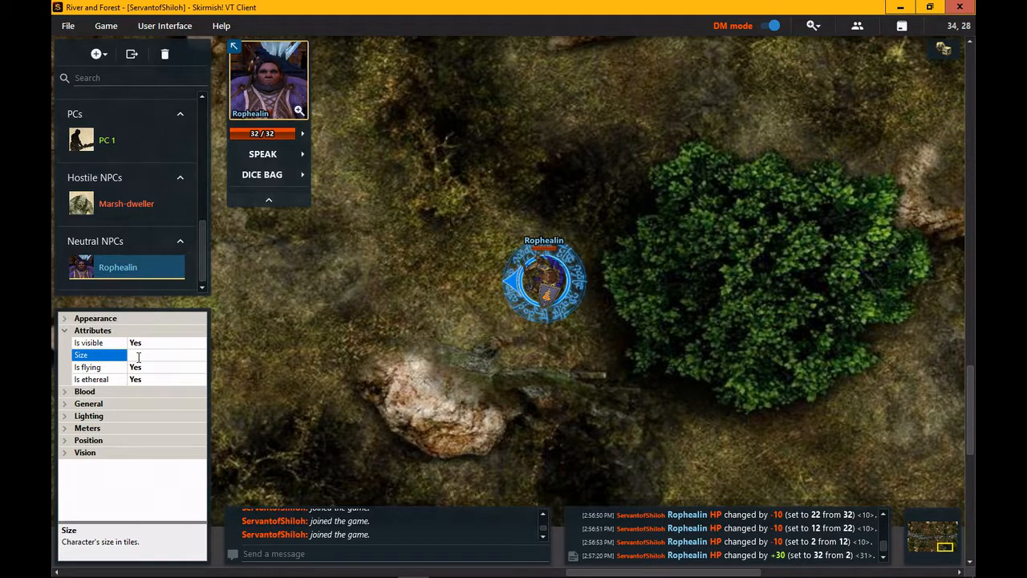
type("2")
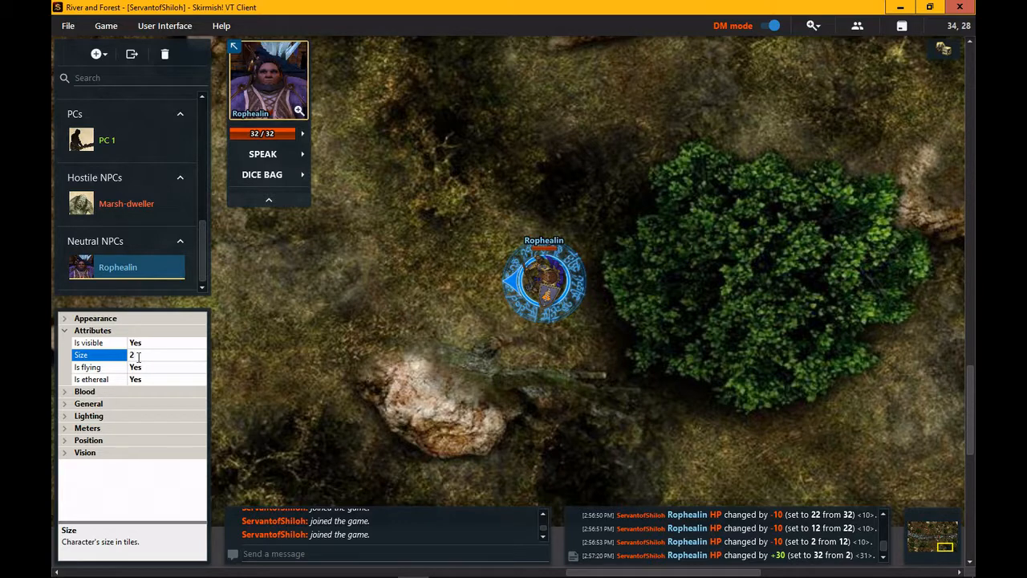
key("Return")
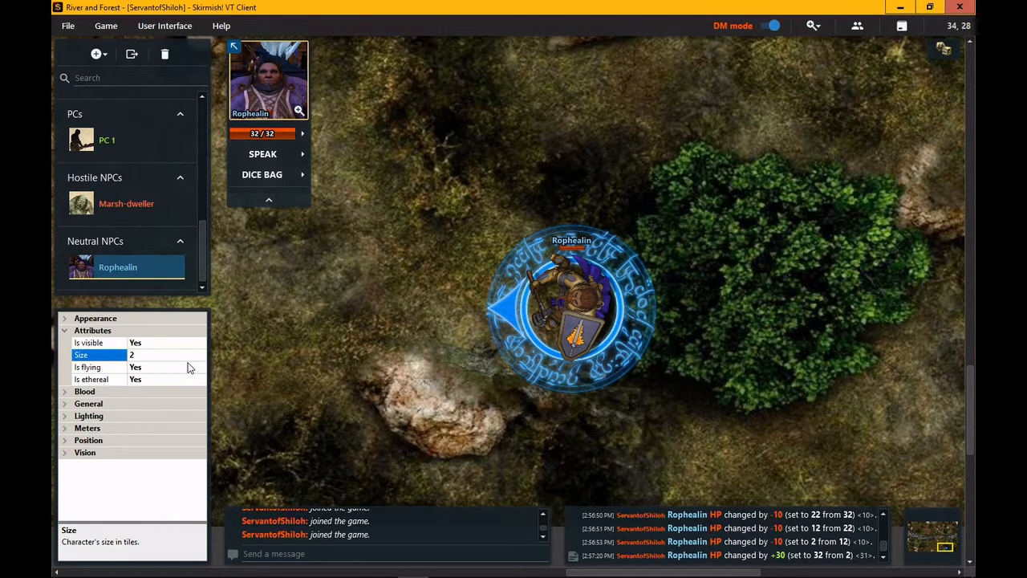
Step: Read the descriptions of Rophealin's Is flying and Is ethereal attributes
left_click(102, 368)
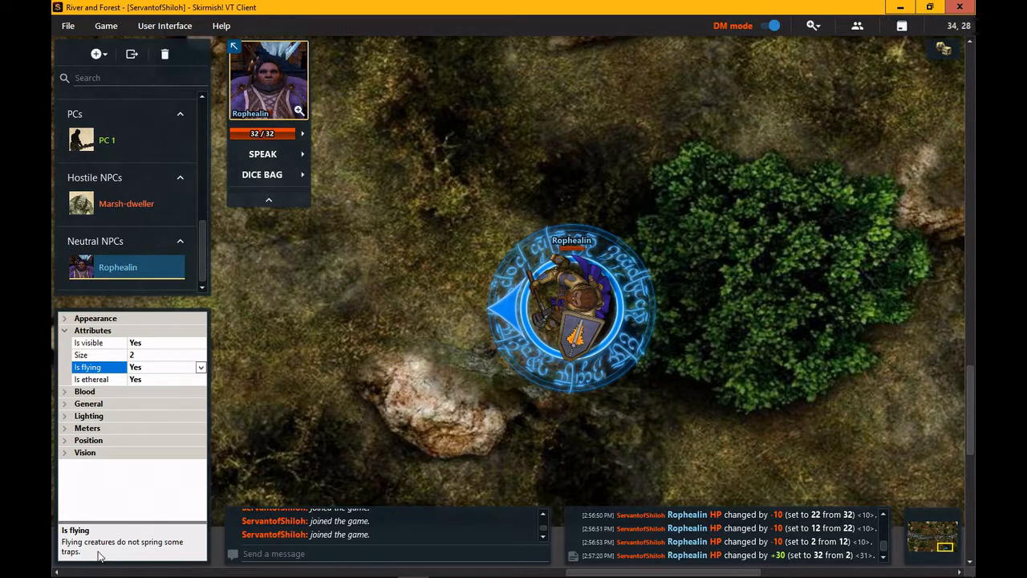
left_click(104, 380)
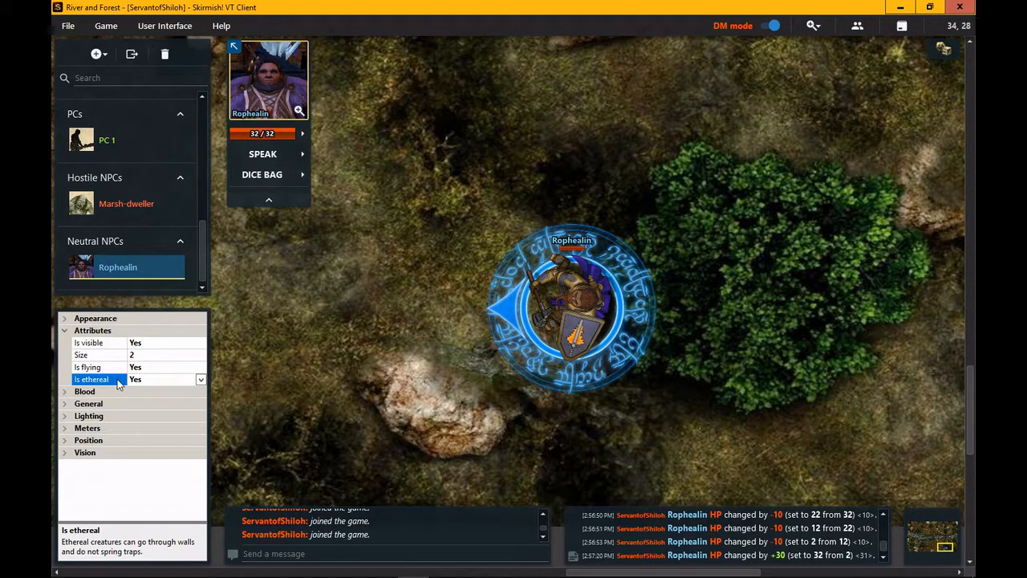
left_click(114, 368)
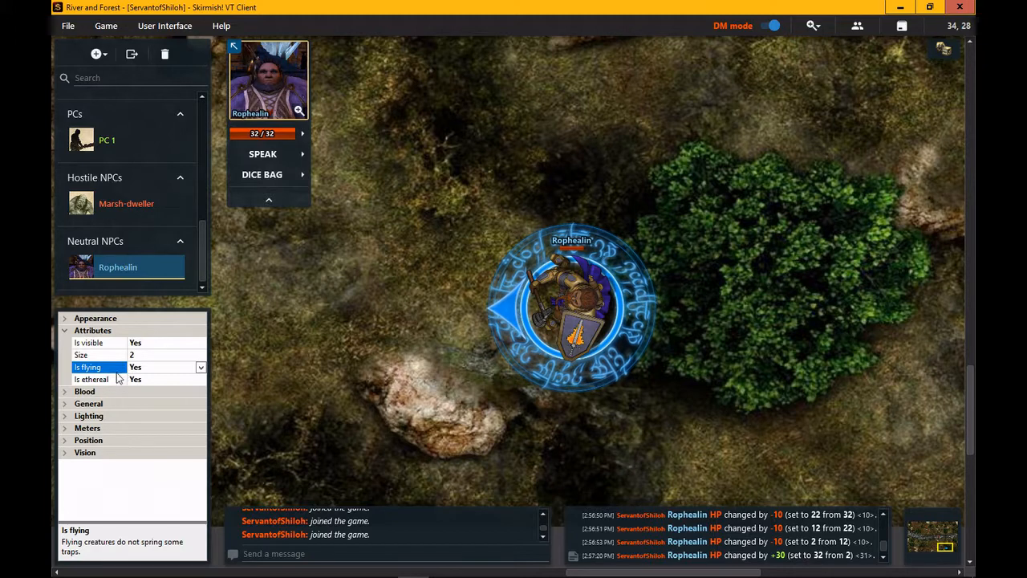
left_click(111, 380)
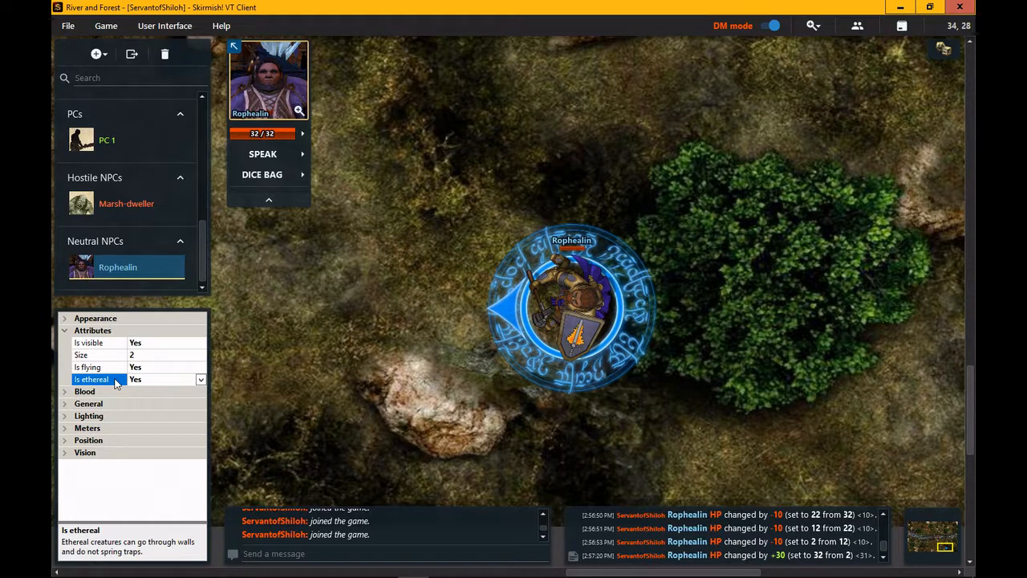
Step: Browse the system, web and custom choices for Rophealin's blood color without changing it, and read the Can bleed description
left_click(65, 331)
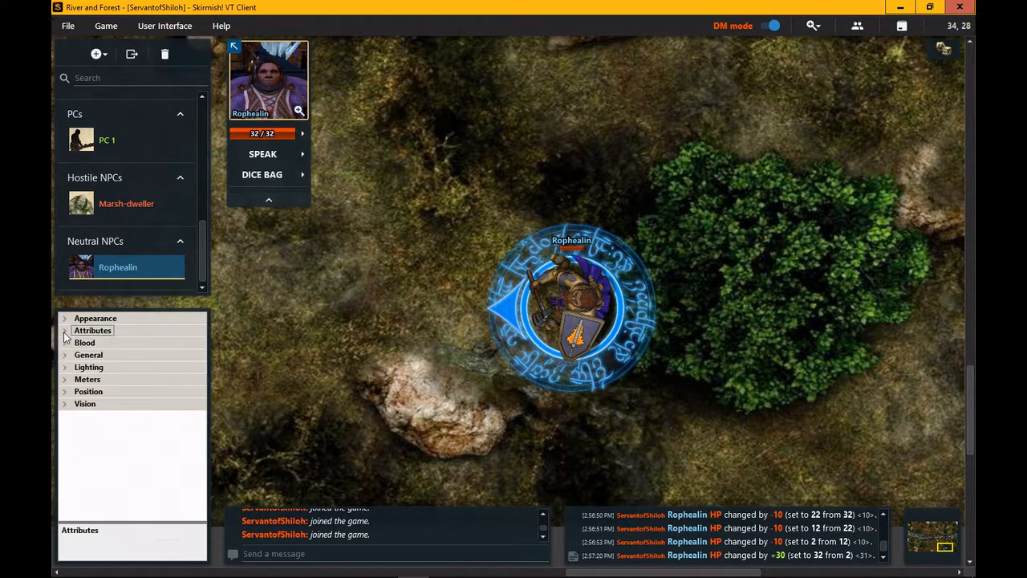
left_click(65, 343)
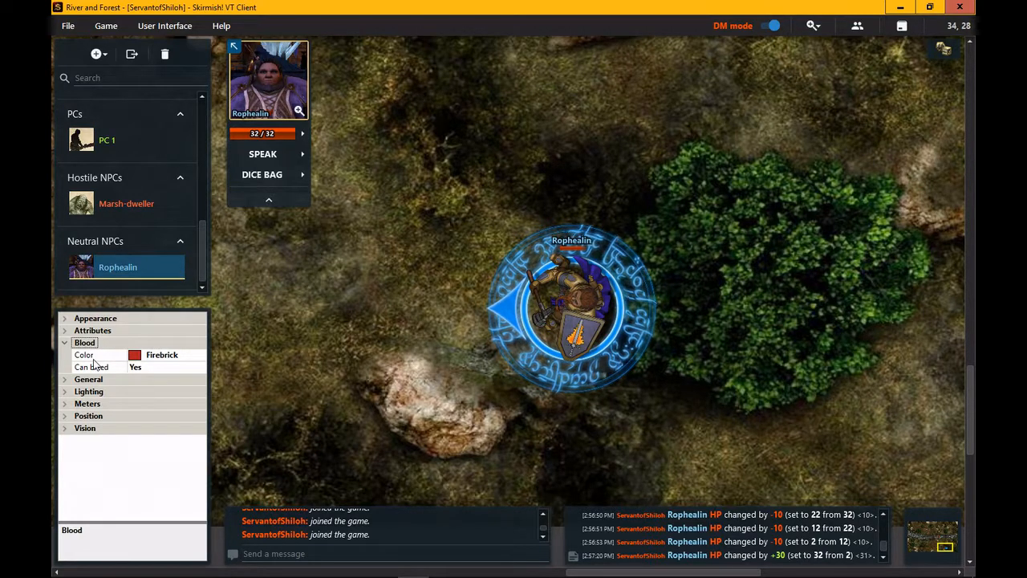
left_click(93, 358)
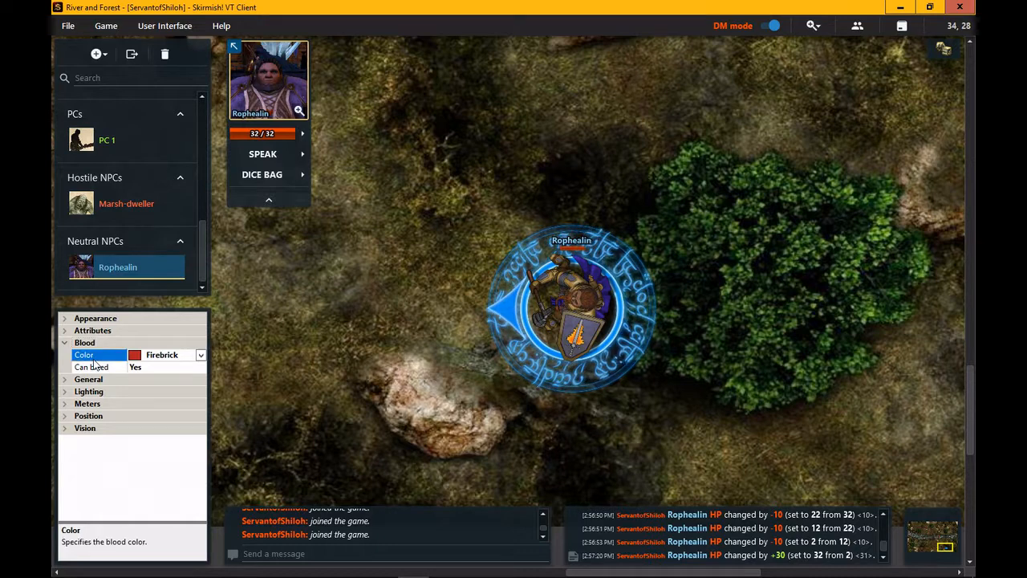
left_click(200, 355)
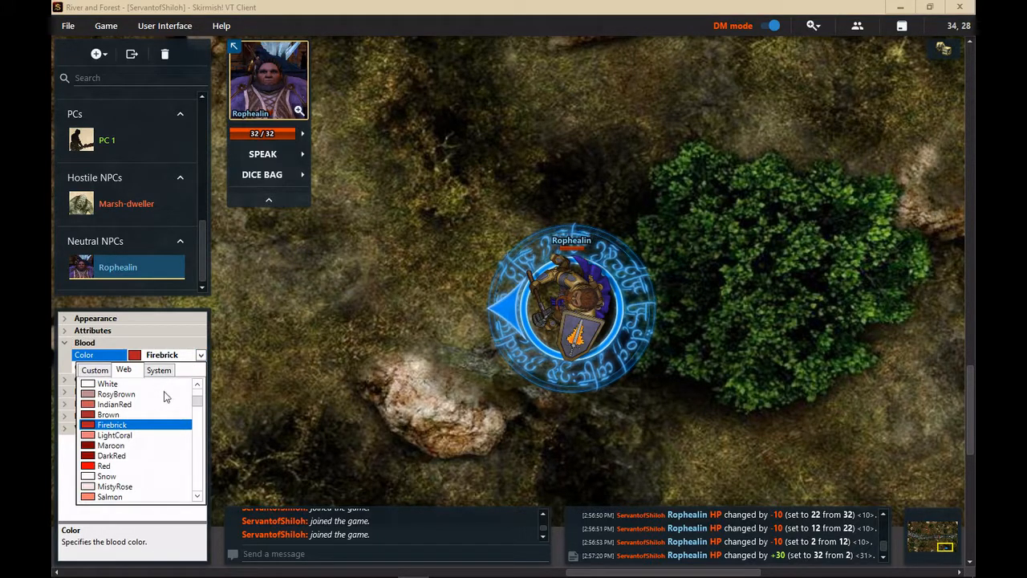
left_click(166, 370)
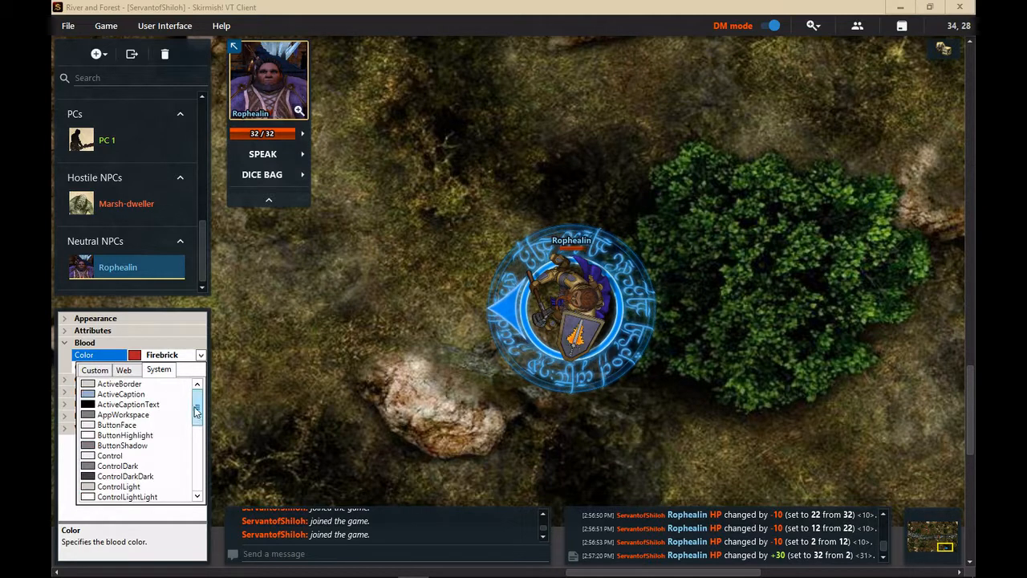
mouse_move(196, 411)
left_mouse_down()
mouse_move(197, 488)
mouse_move(195, 392)
left_mouse_up()
left_click(128, 371)
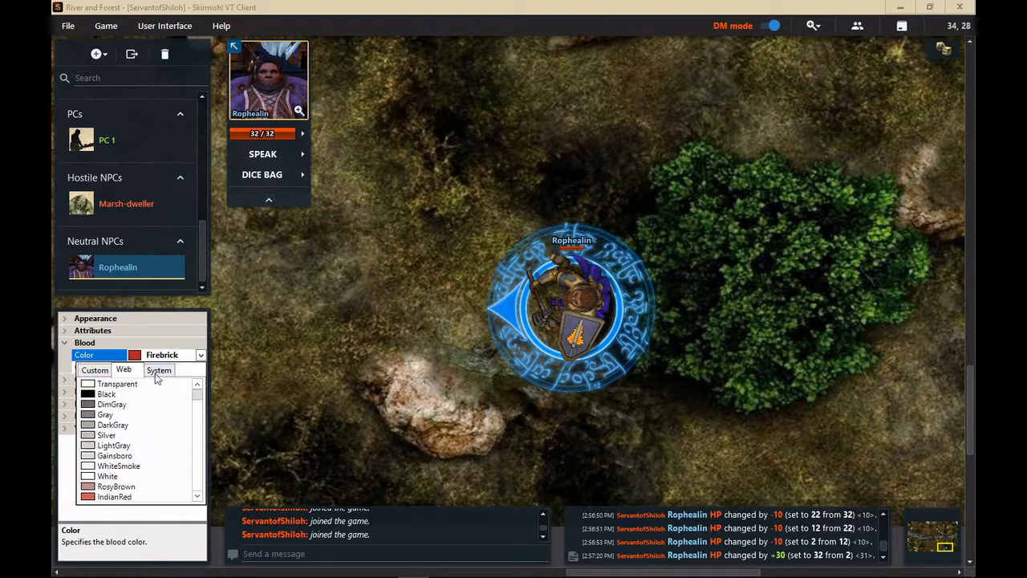
left_click(96, 370)
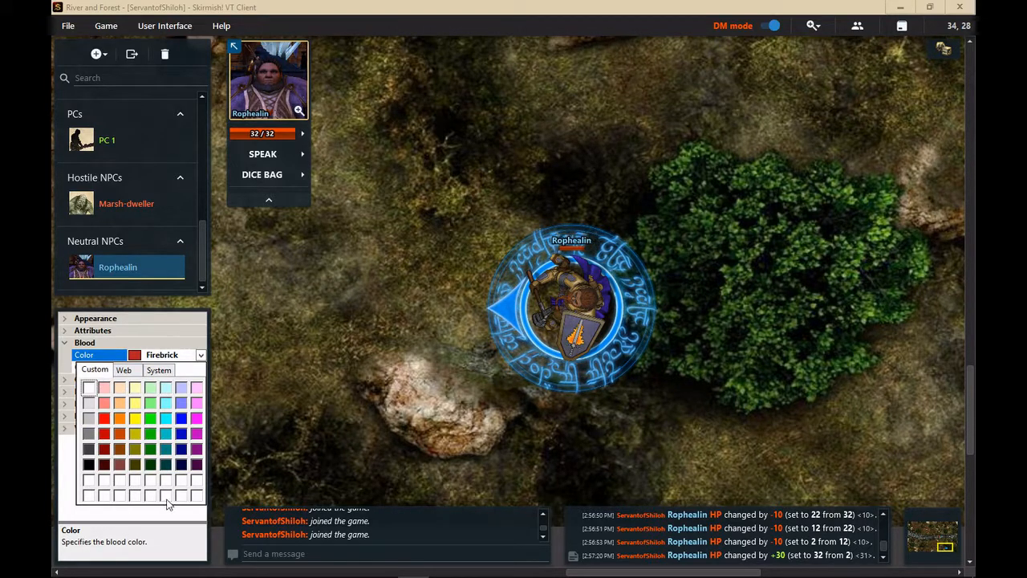
left_click(137, 371)
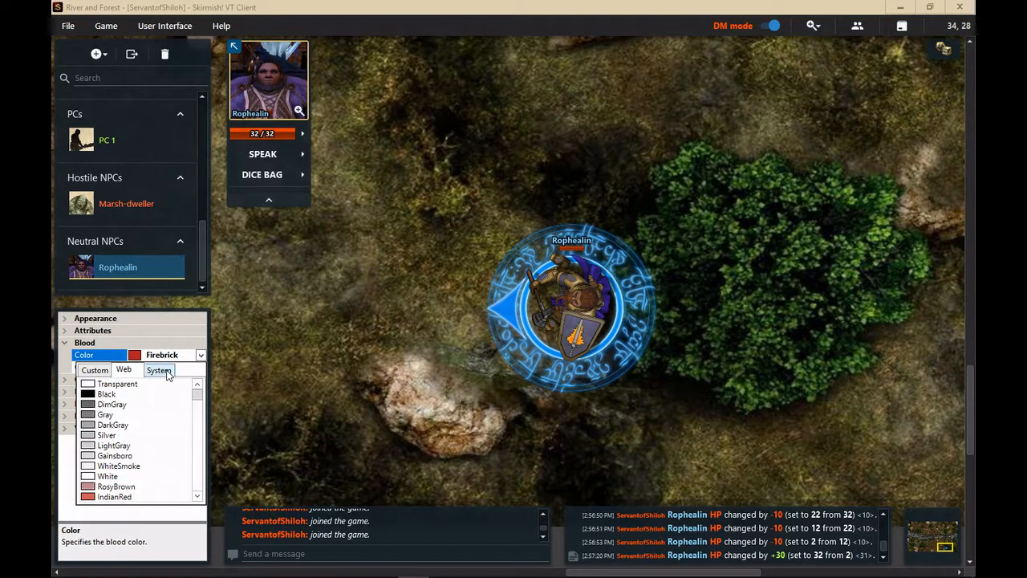
left_click(112, 360)
left_click(106, 369)
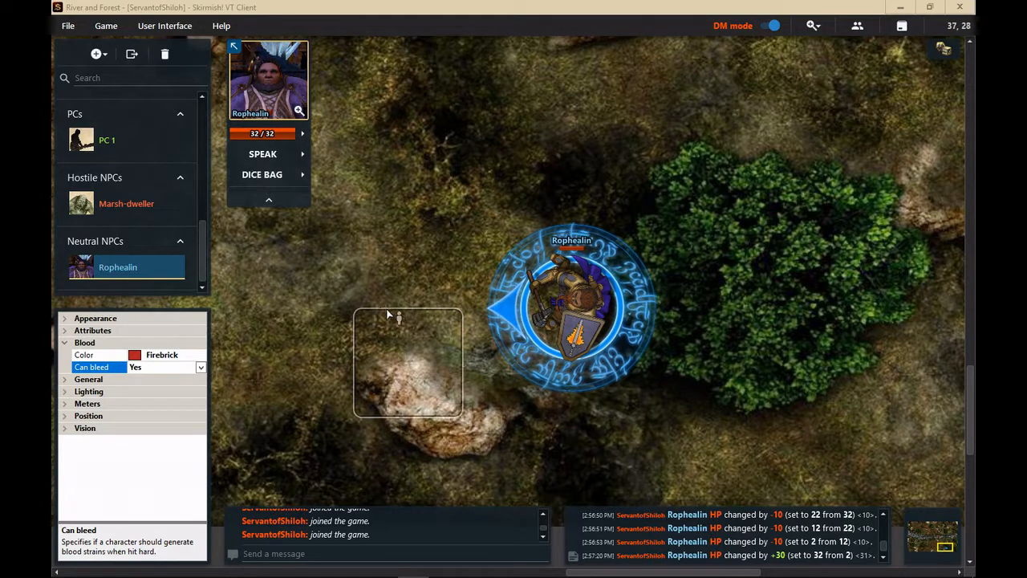
Step: Reduce Rophealin's HP by 10 three times in a row
left_click(302, 134)
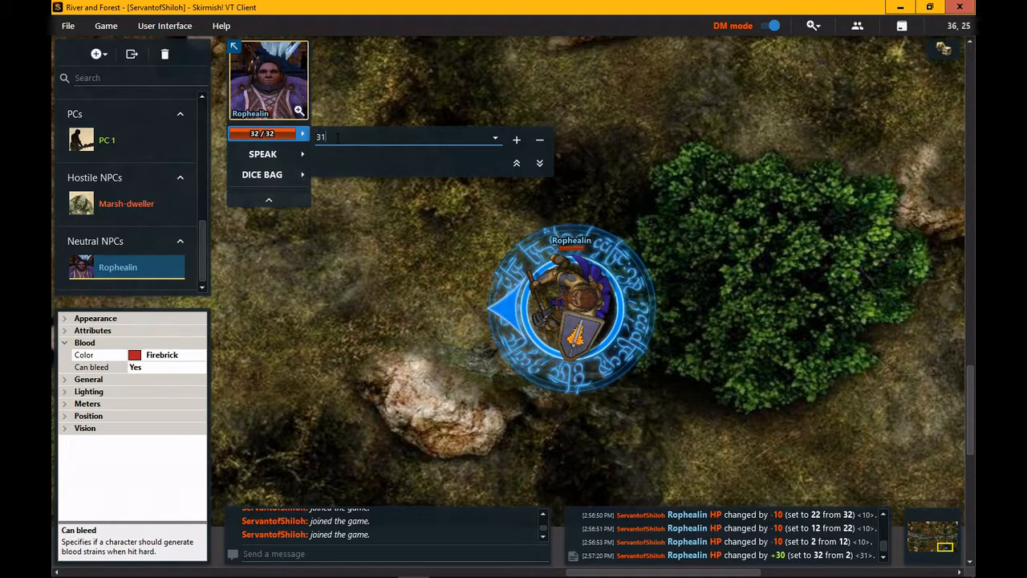
key("BackSpace")
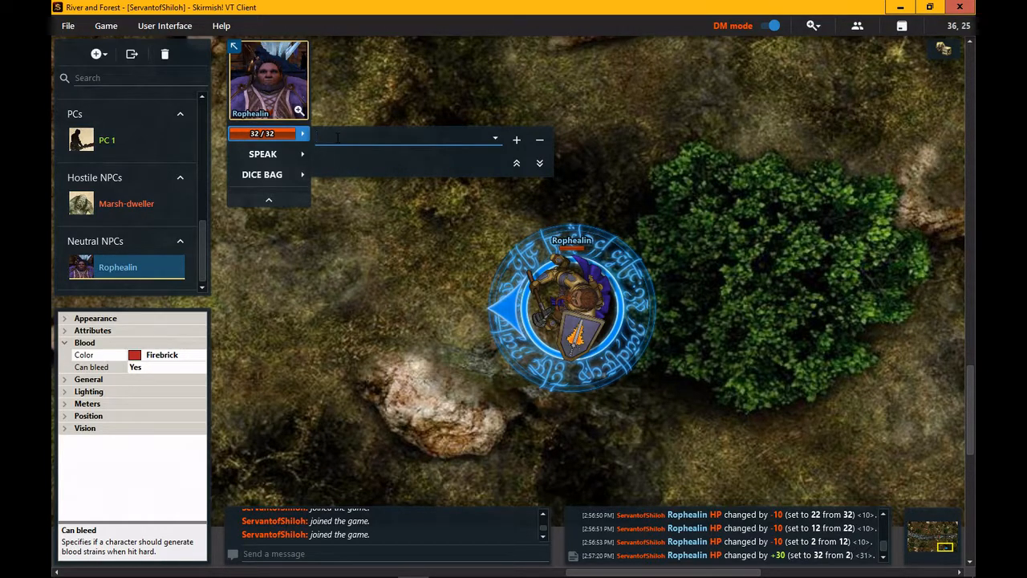
type("10")
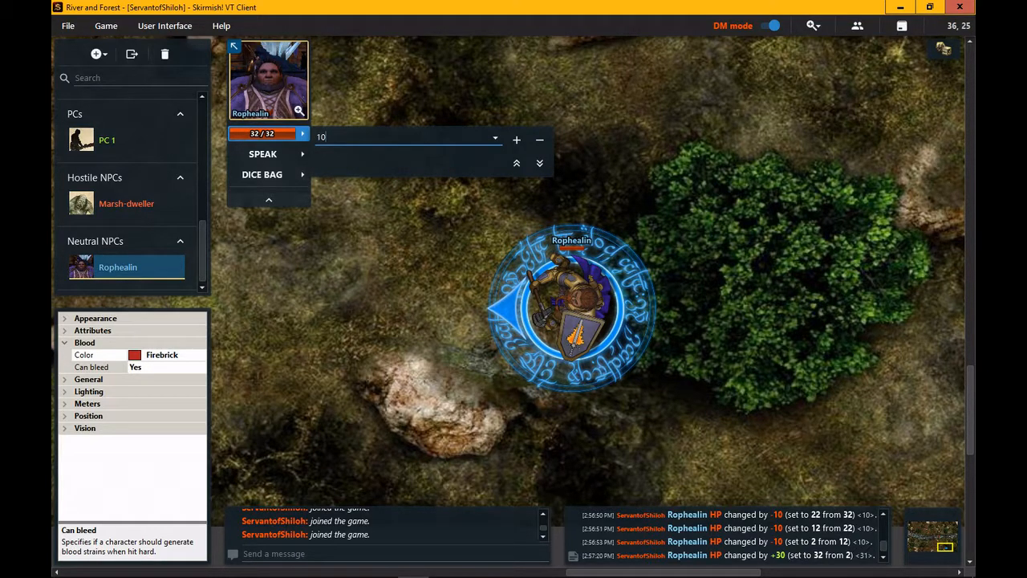
left_click(540, 145)
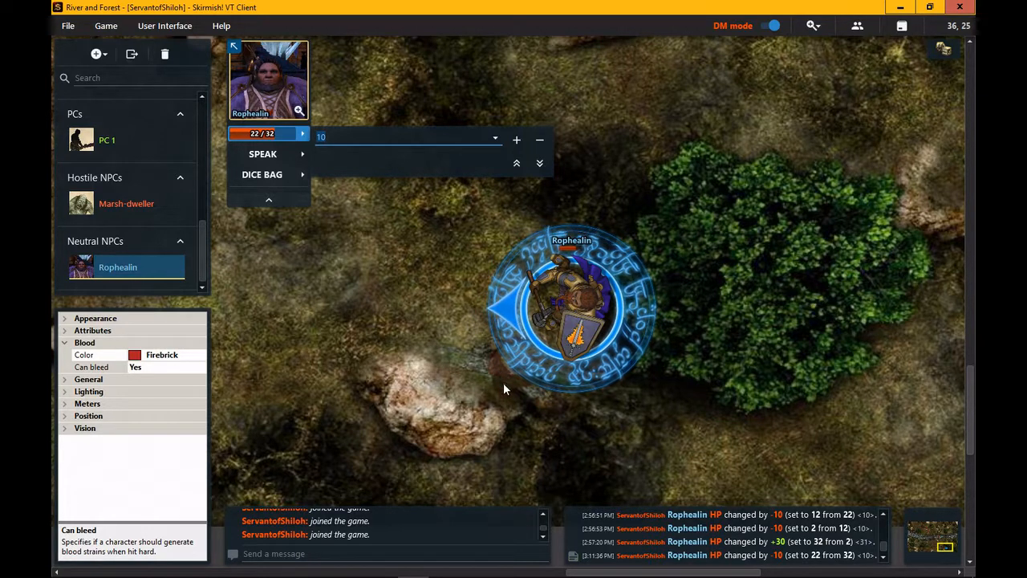
left_click(539, 140)
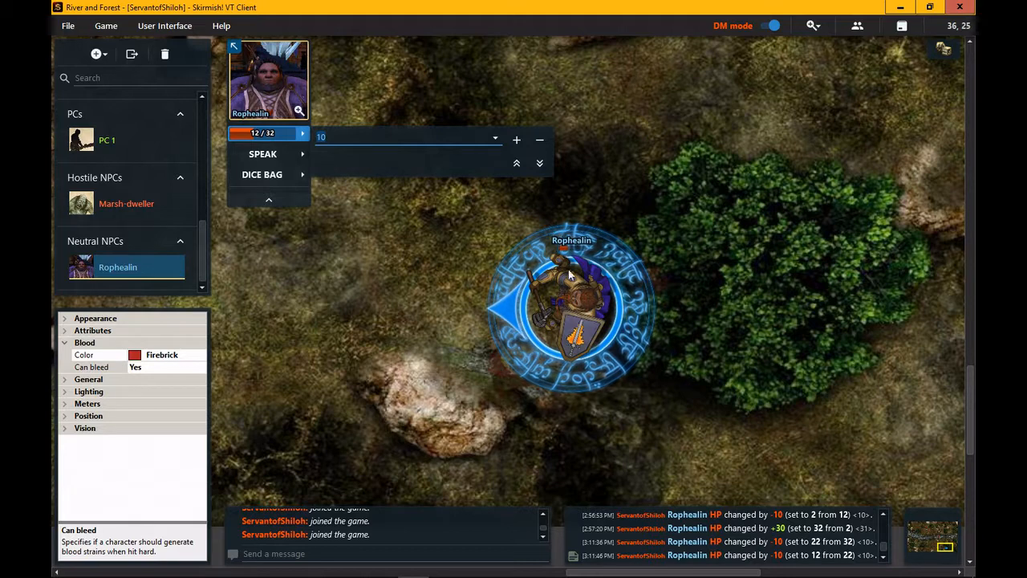
left_click(539, 142)
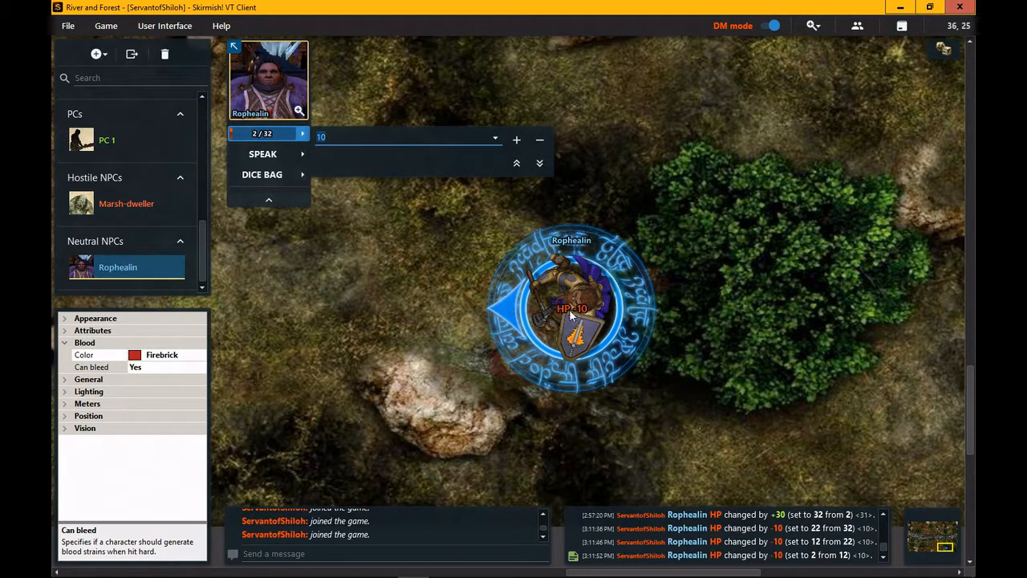
Step: Select Marsh-dweller to view the blood stains around Rophealin unobstructed, and reselect Rophealin to check its attributes
left_click(128, 205)
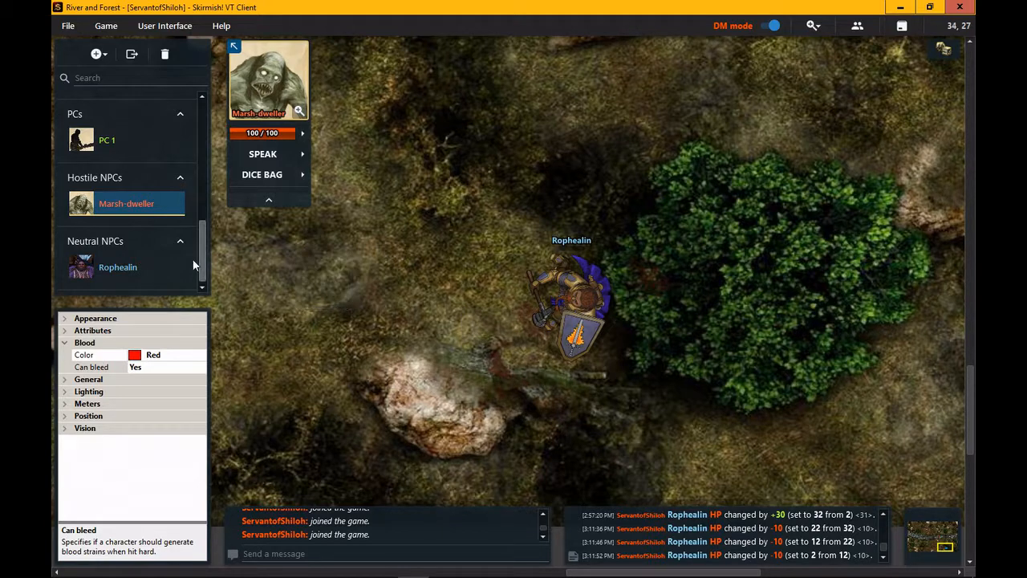
left_click(168, 269)
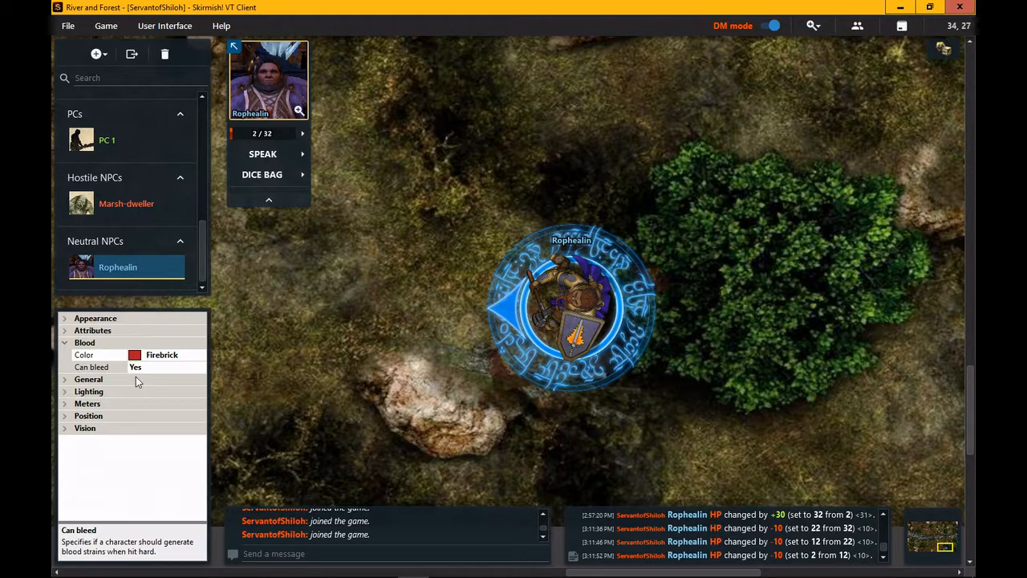
left_click(66, 343)
left_click(65, 331)
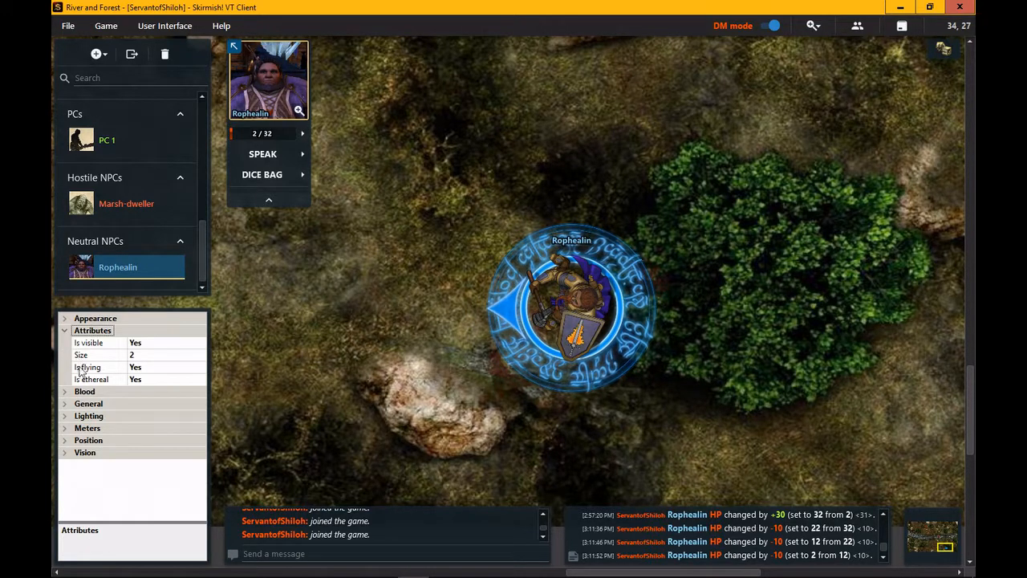
left_click(65, 330)
Step: Set Rophealin's alive token to wounded in the appearance properties
left_click(65, 319)
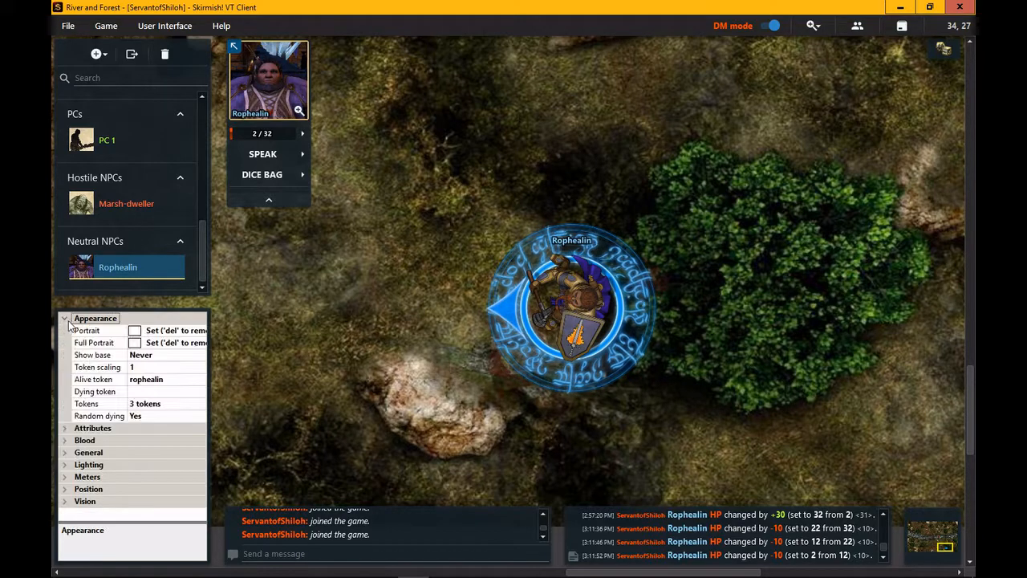
left_click(84, 379)
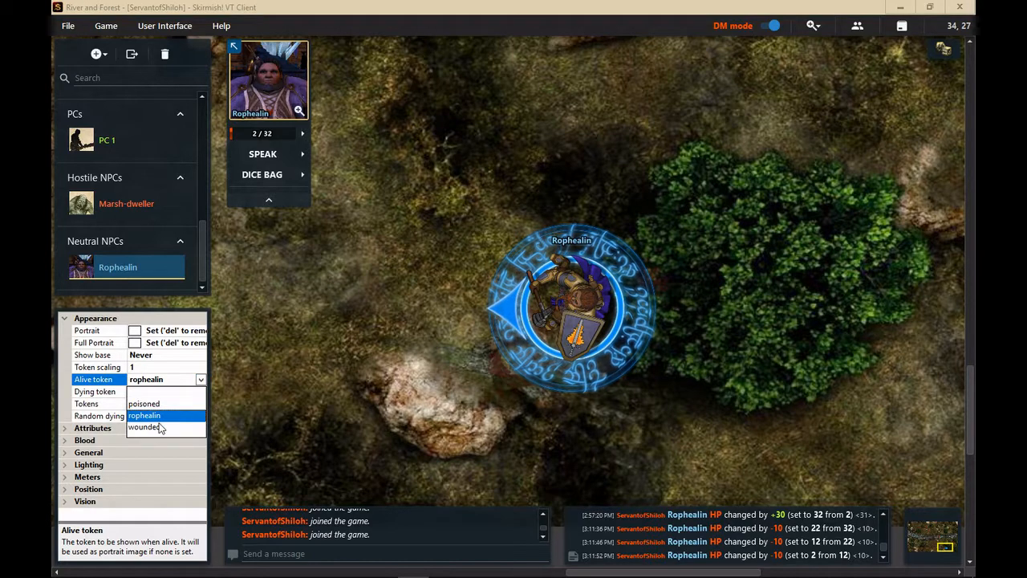
left_click(158, 428)
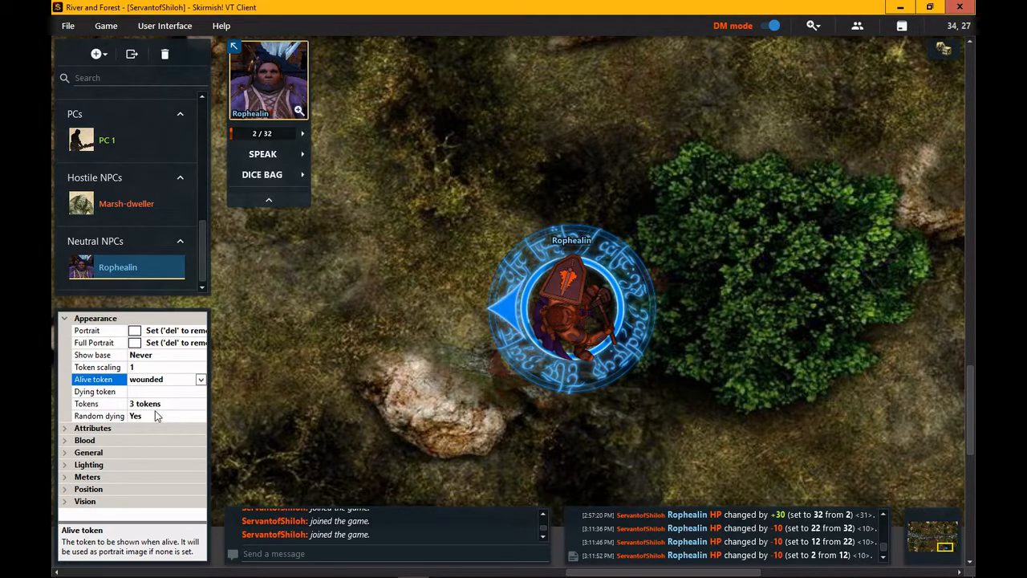
Step: Set Rophealin's dying token to wounded
left_click(120, 392)
left_click(201, 391)
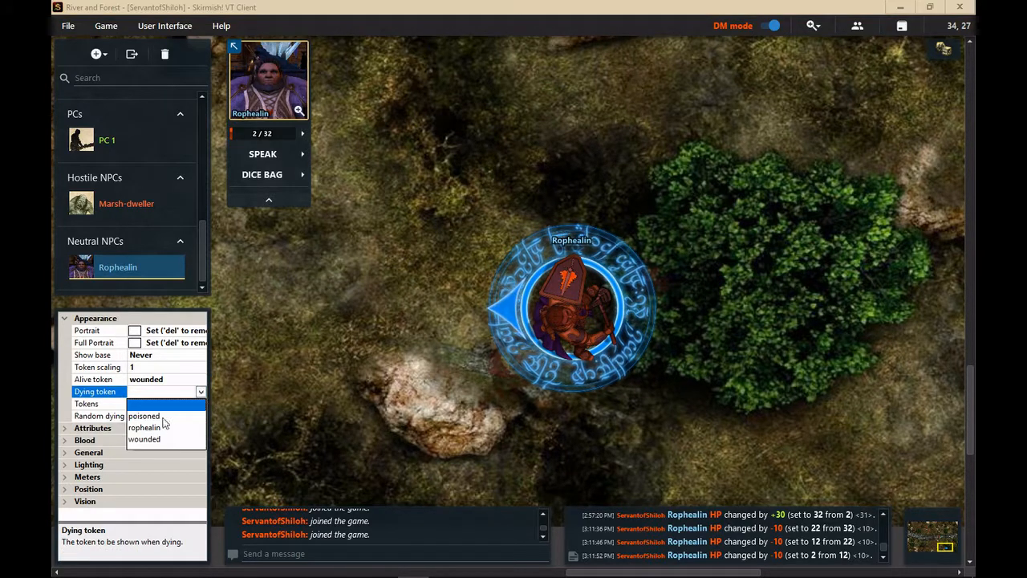
left_click(154, 438)
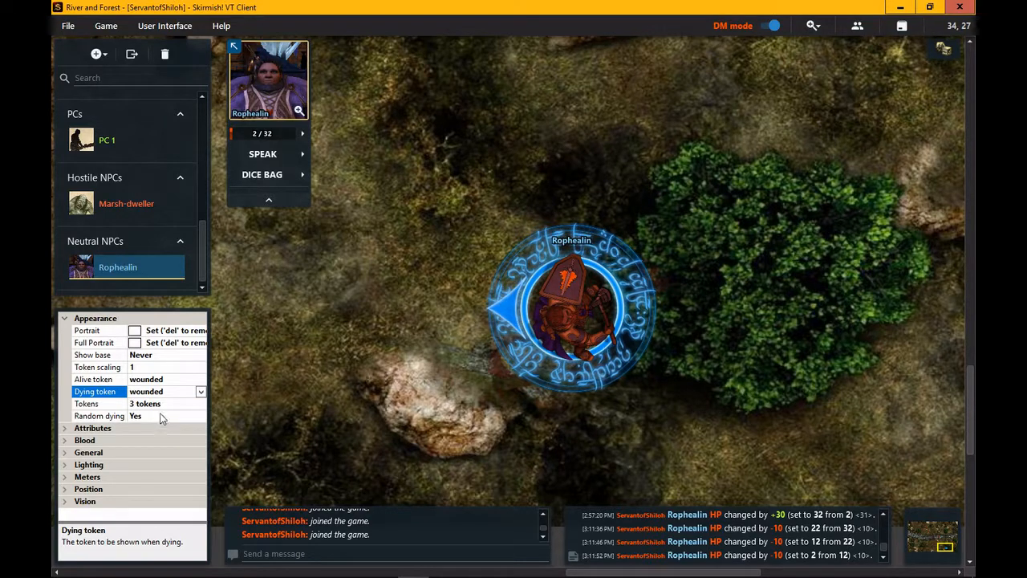
Step: Set Rophealin's alive token back to rophealin
left_click(112, 379)
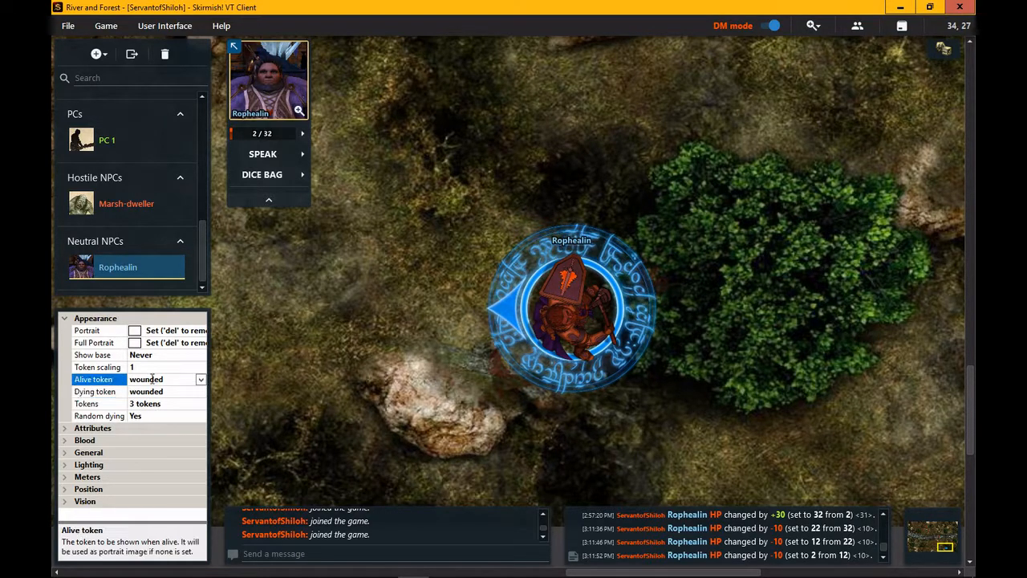
left_click(200, 378)
left_click(153, 415)
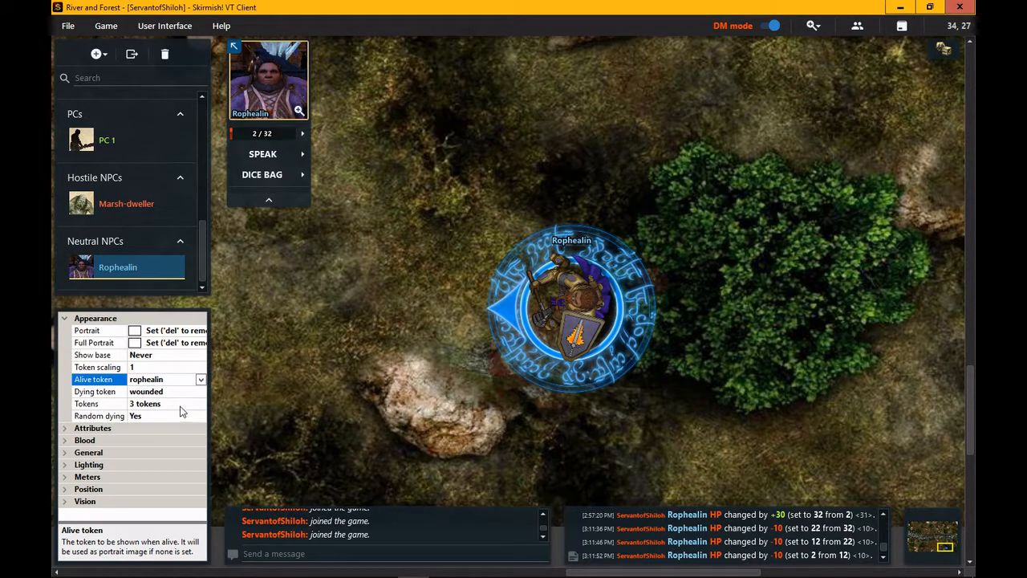
Step: Collapse Rophealin's appearance properties and review the attributes and blood categories, leaving each one collapsed
left_click(64, 318)
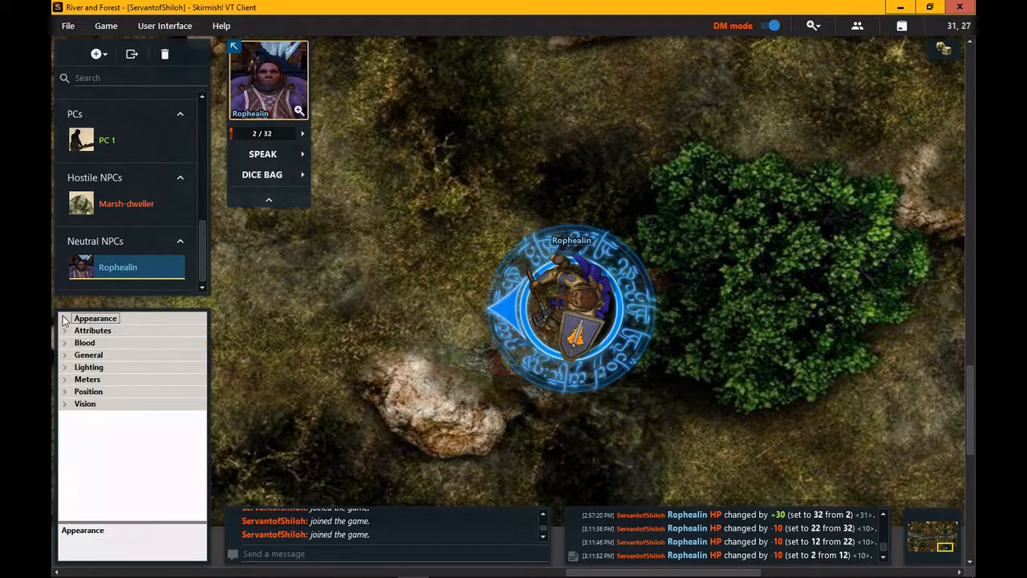
left_click(65, 331)
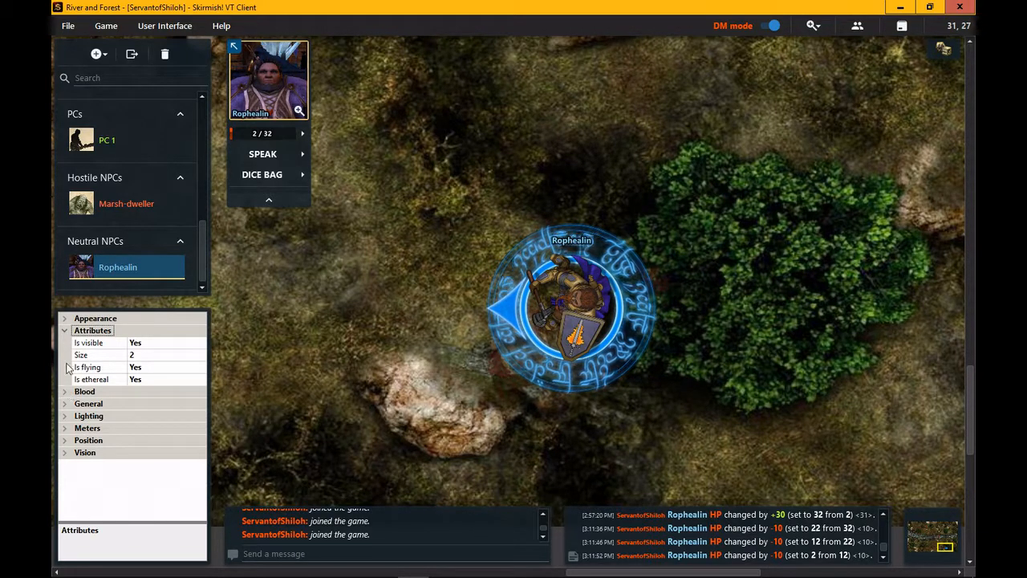
left_click(65, 331)
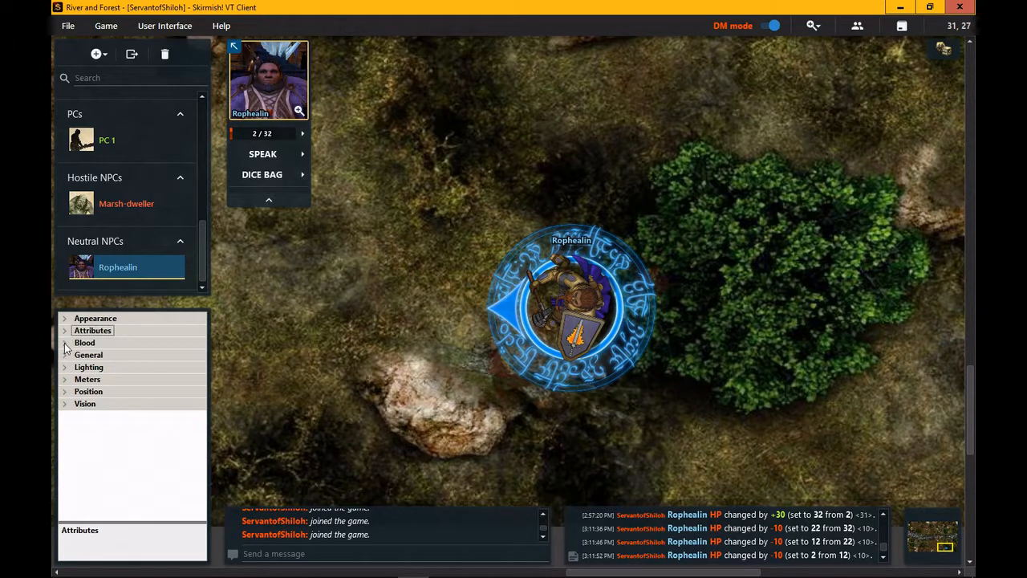
left_click(65, 343)
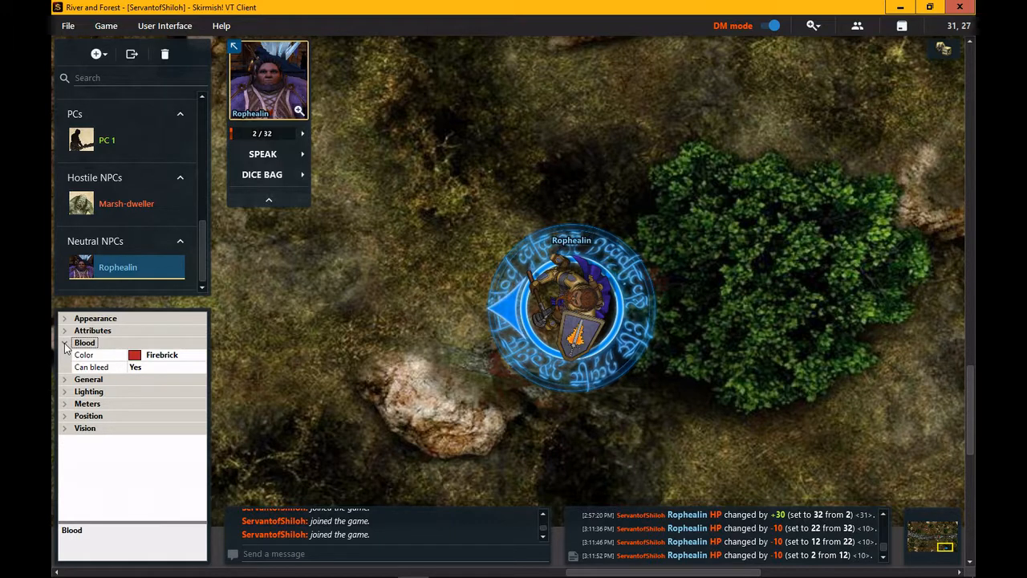
left_click(65, 344)
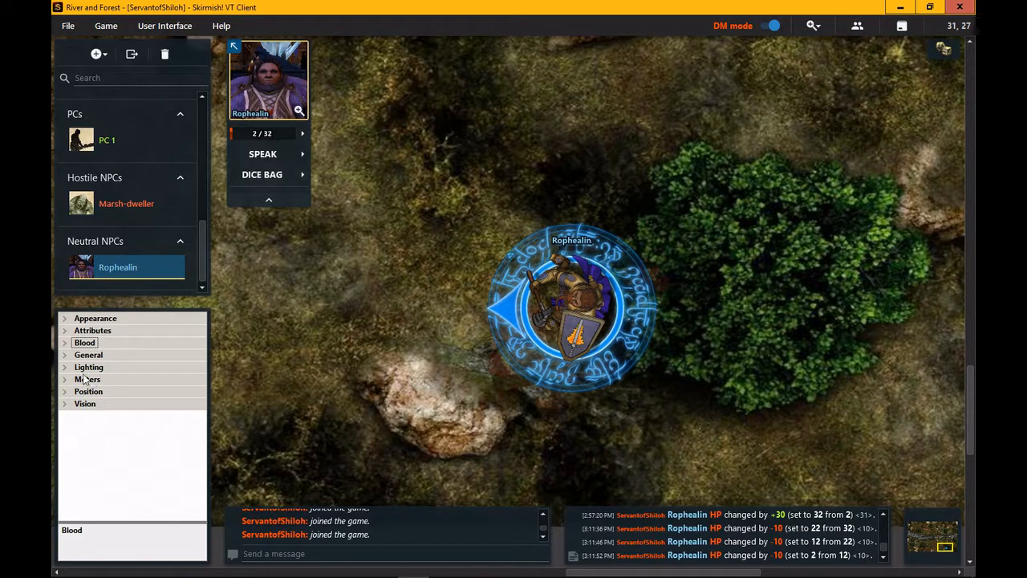
Step: Expand the general properties of the Rophealin character and rename it Fred
left_click(66, 355)
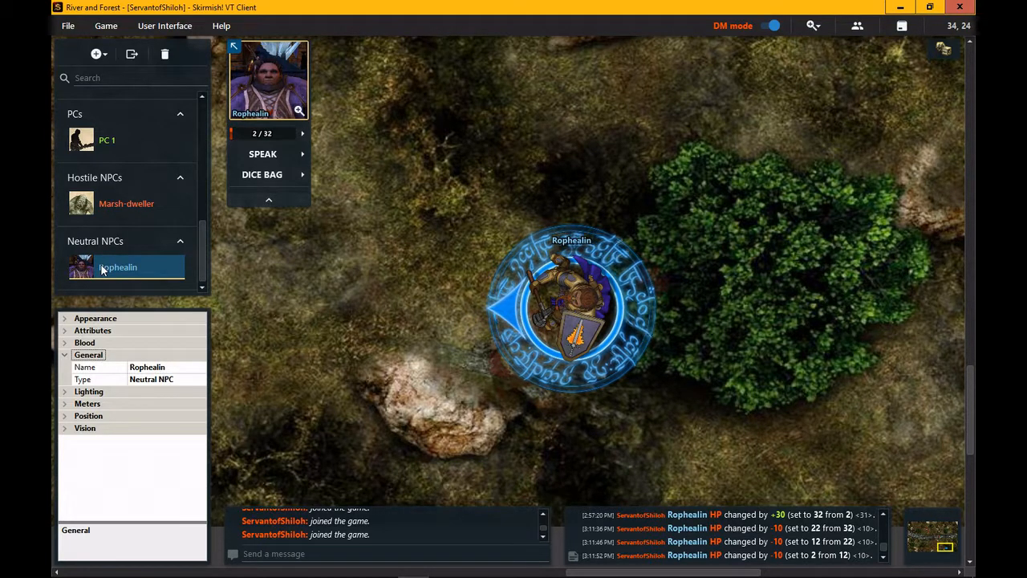
left_click_drag(102, 270, 176, 423)
left_click(157, 367)
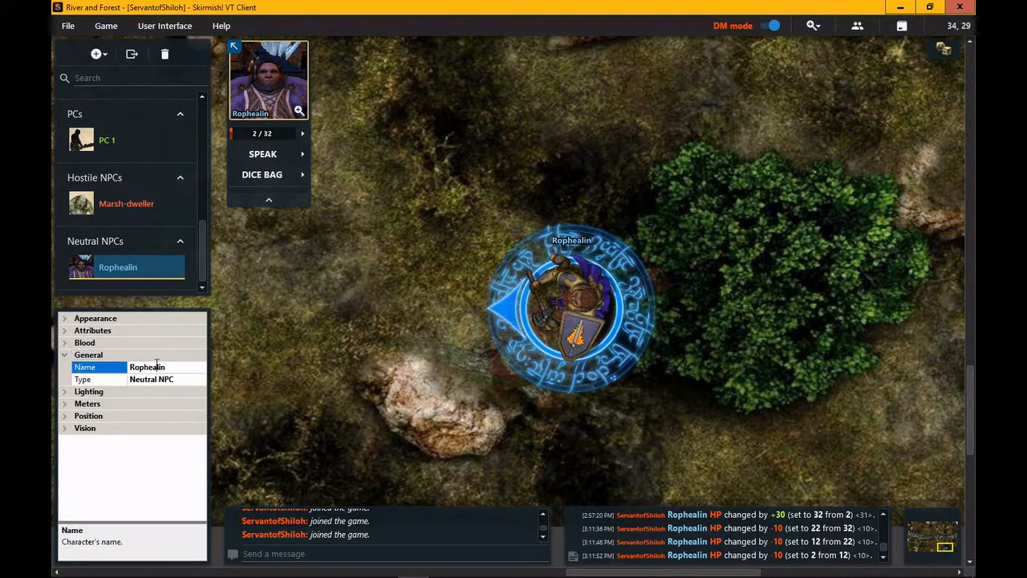
left_click(156, 366)
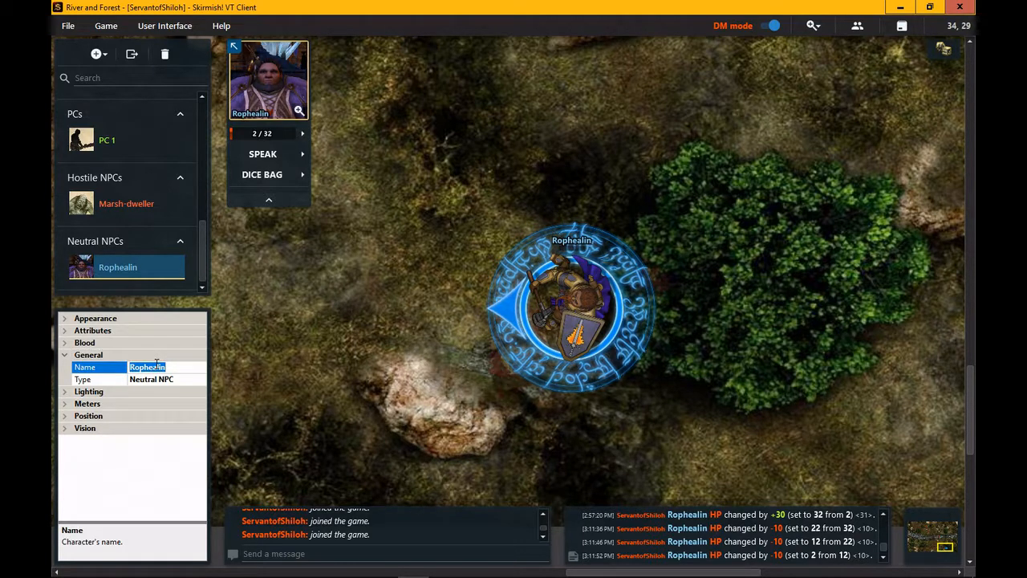
type("Fred")
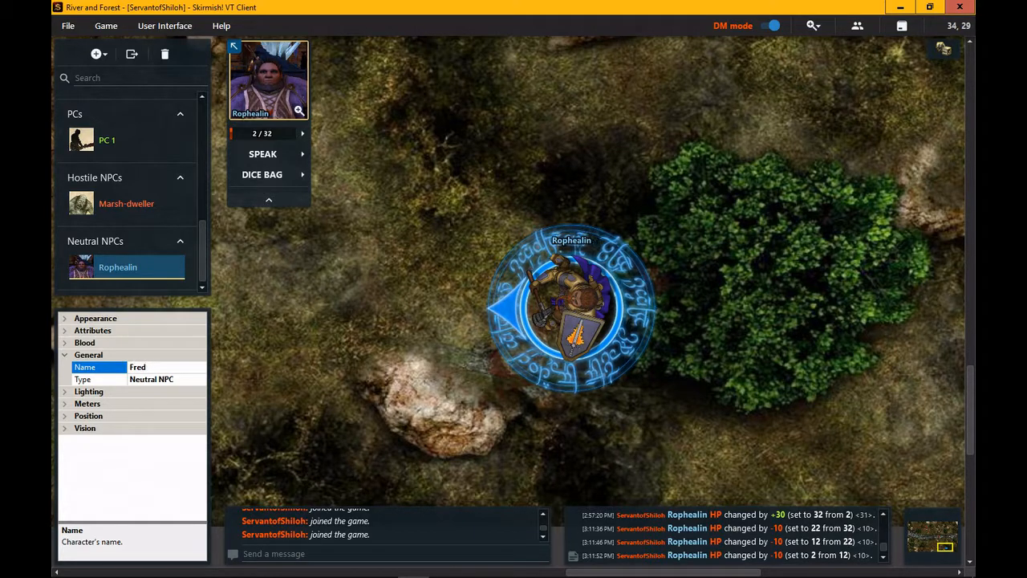
key("Return")
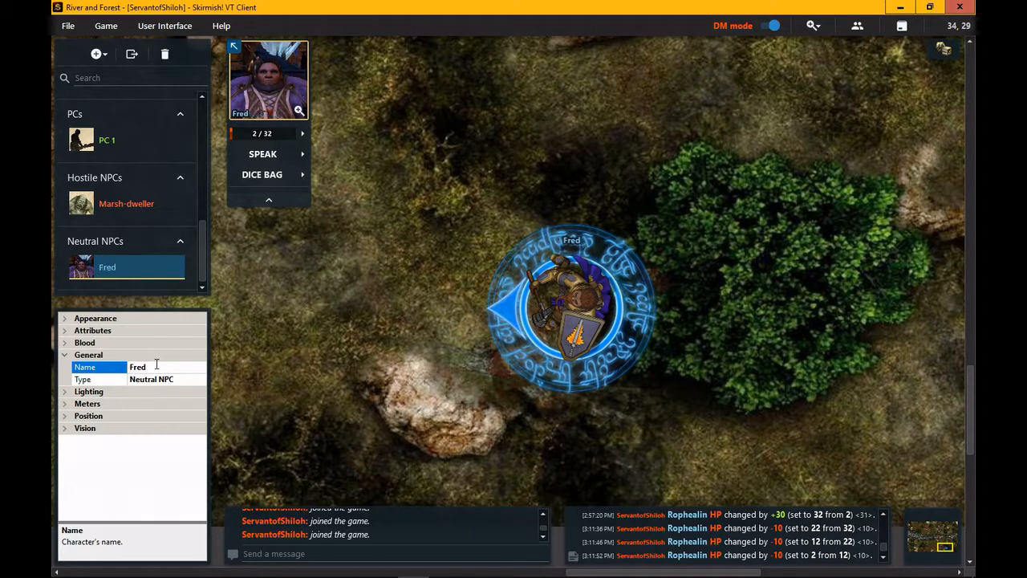
Step: Rename the selected neutral NPC to Rophealin in its general properties
left_click(145, 366)
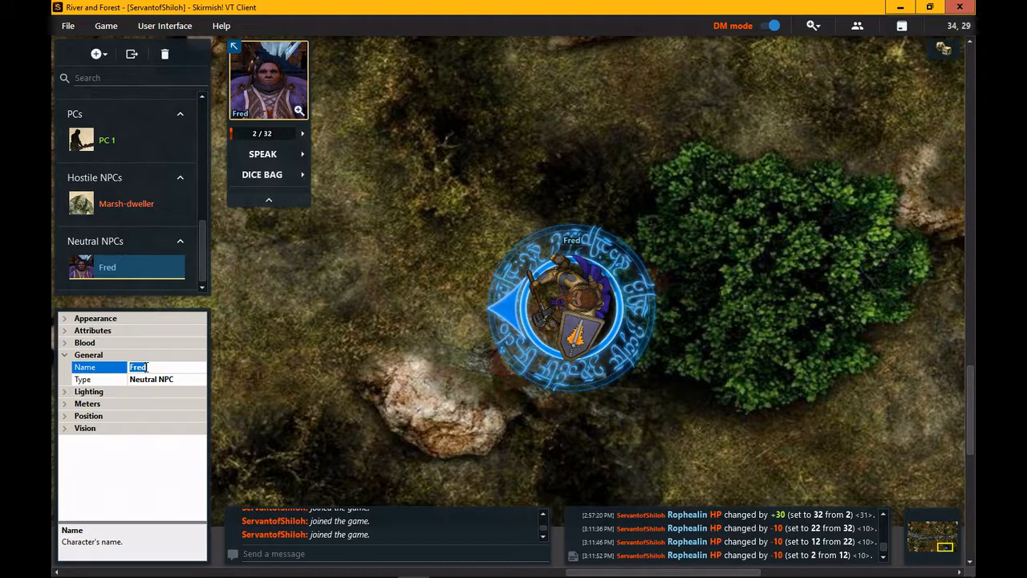
type("Rop")
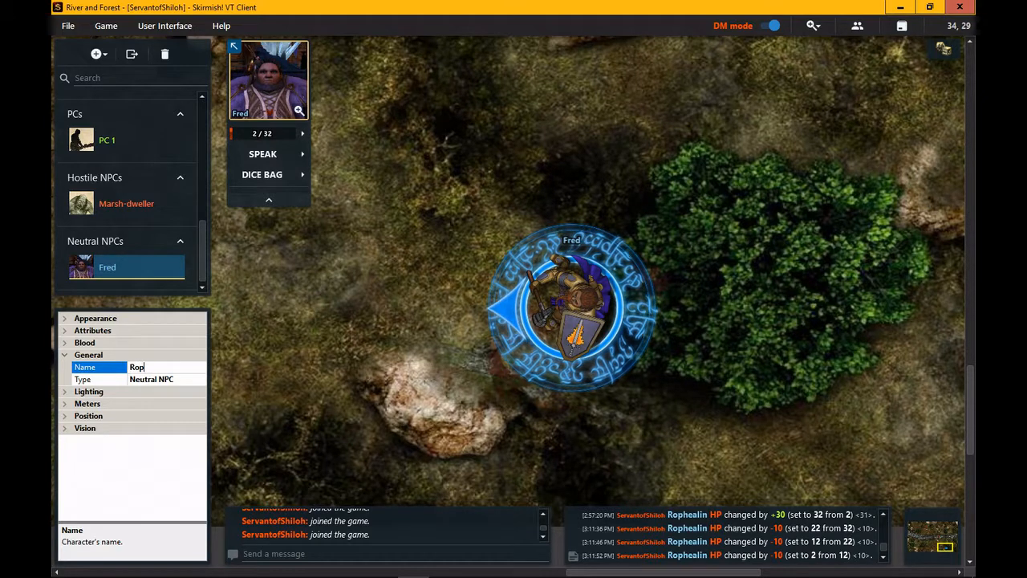
type("healin")
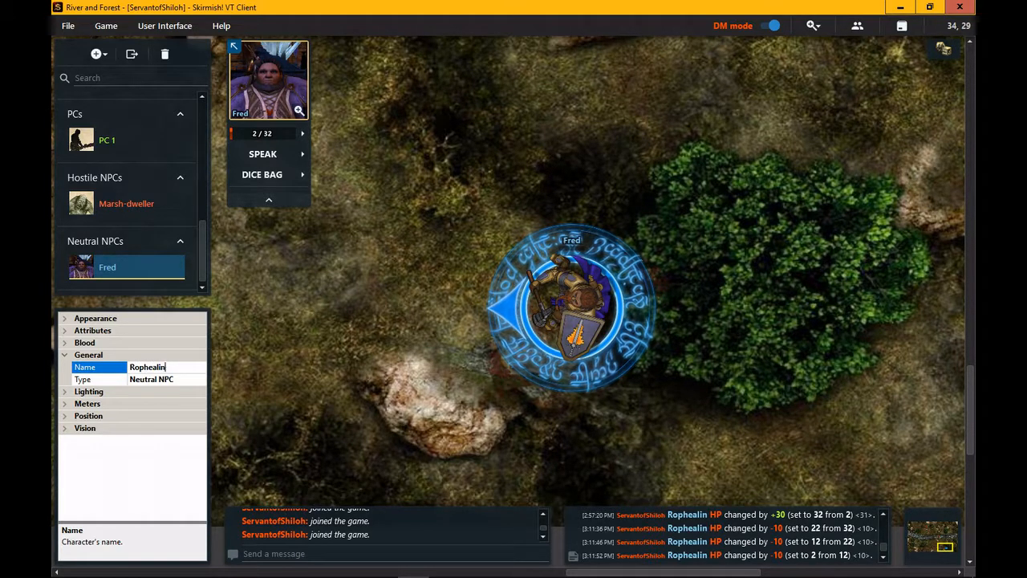
key("Return")
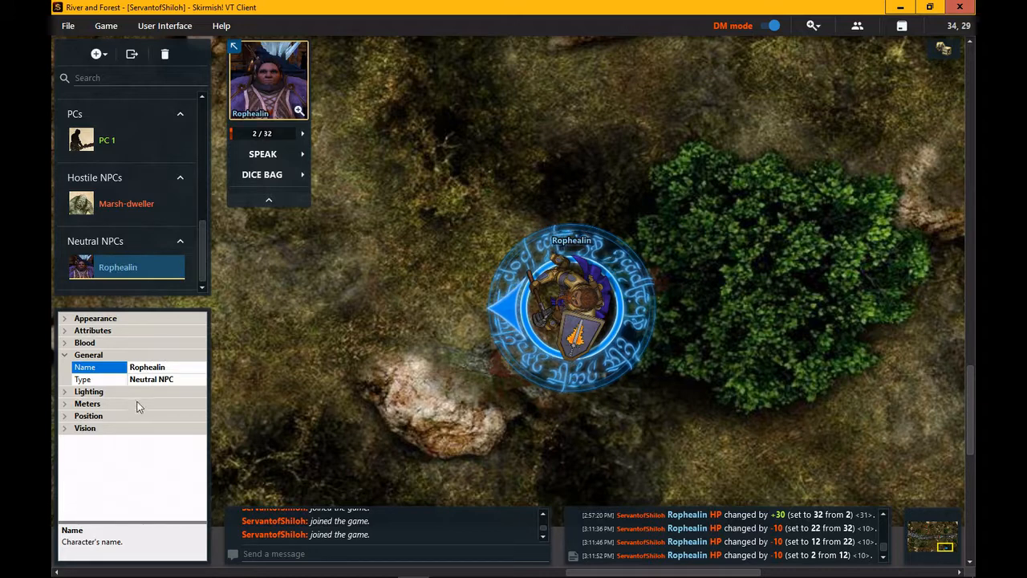
Step: Change Rophealin's character type to PC
left_click(102, 380)
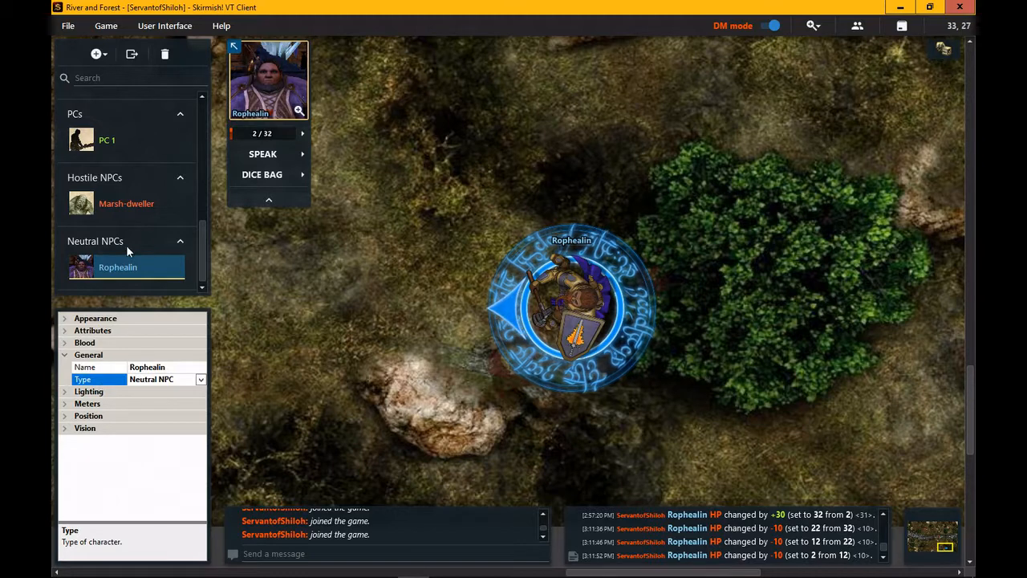
left_click(200, 379)
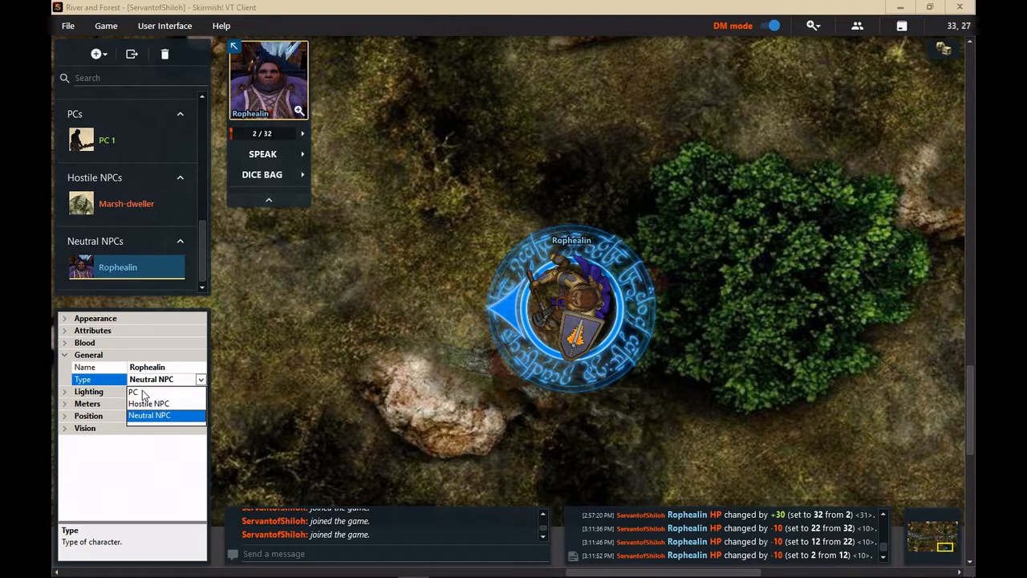
left_click(142, 392)
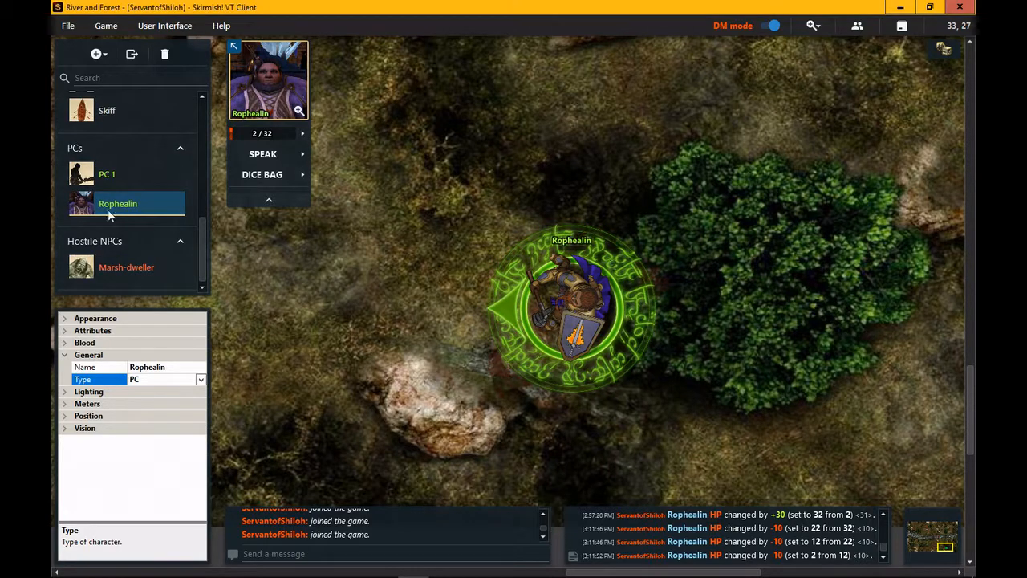
Step: Set Rophealin's character type back to Neutral NPC
left_click(201, 379)
left_click(170, 415)
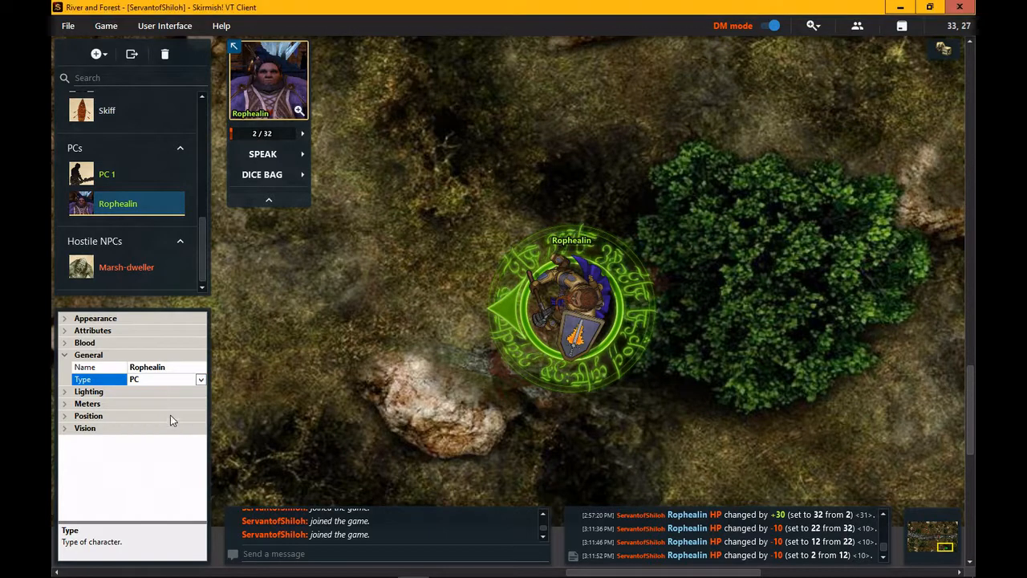